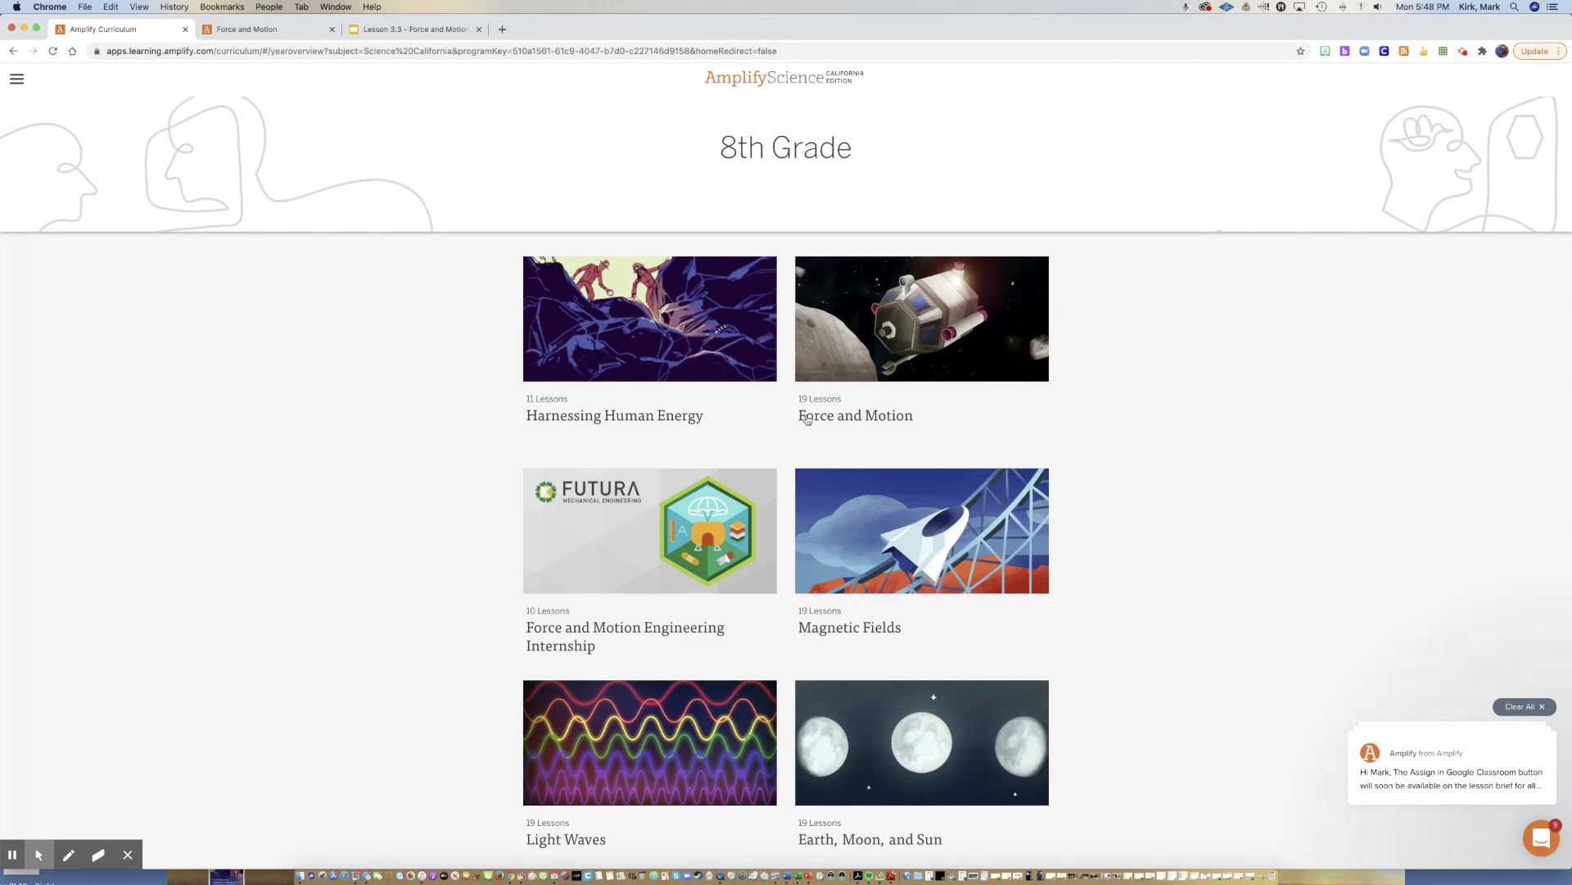
Go through Force and Motion and Chapter 3: Collisions to the Lesson 3.3: Effect of Collisions brief.
left_click_drag(794, 417, 915, 425)
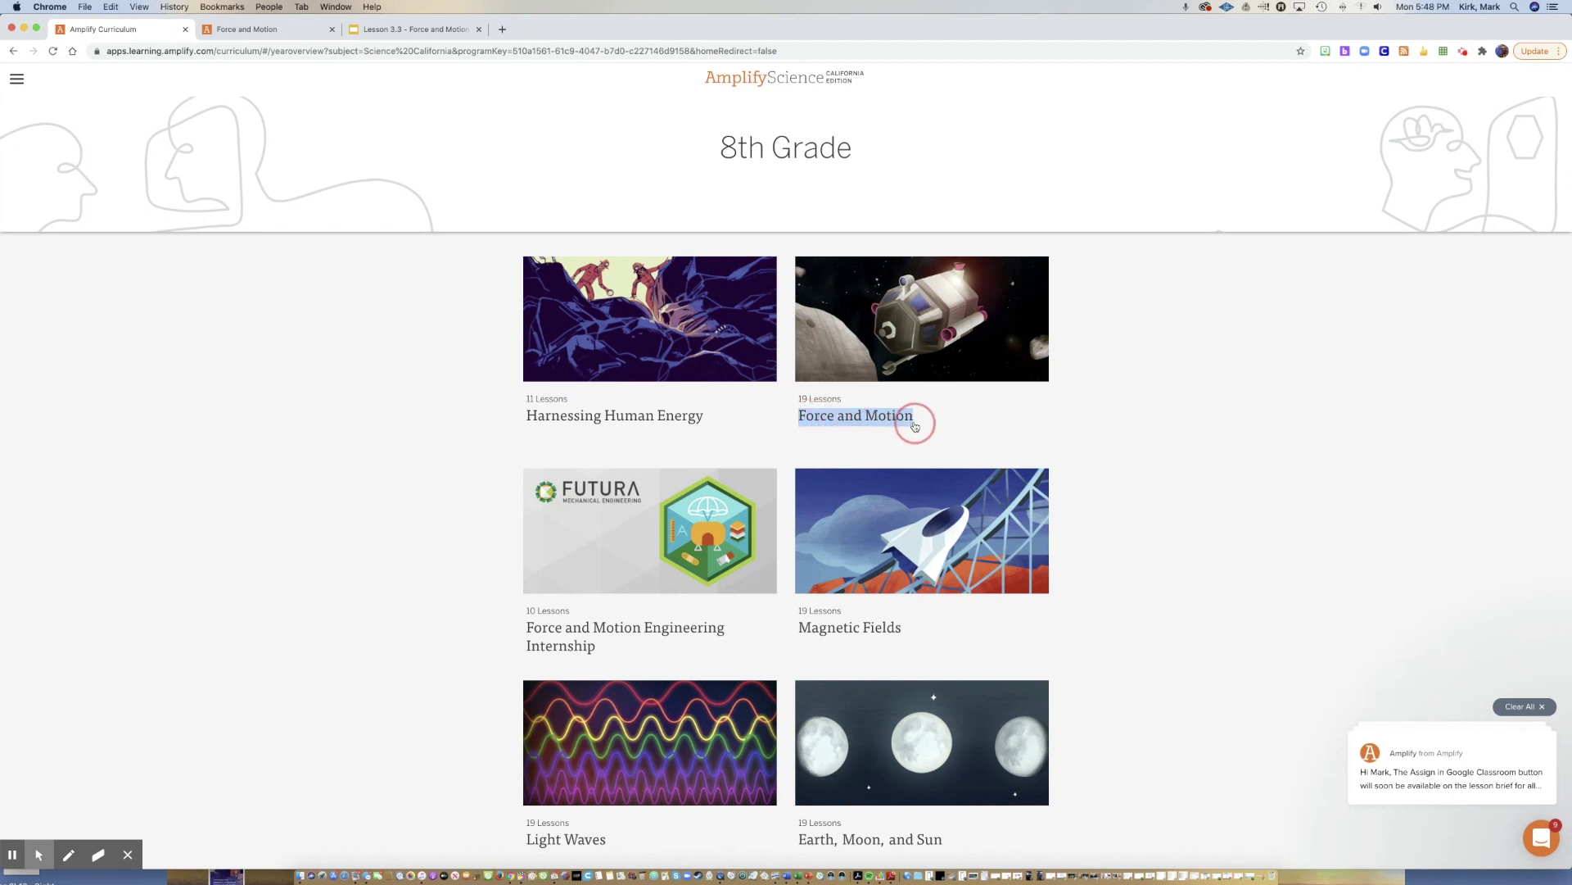
left_click(911, 338)
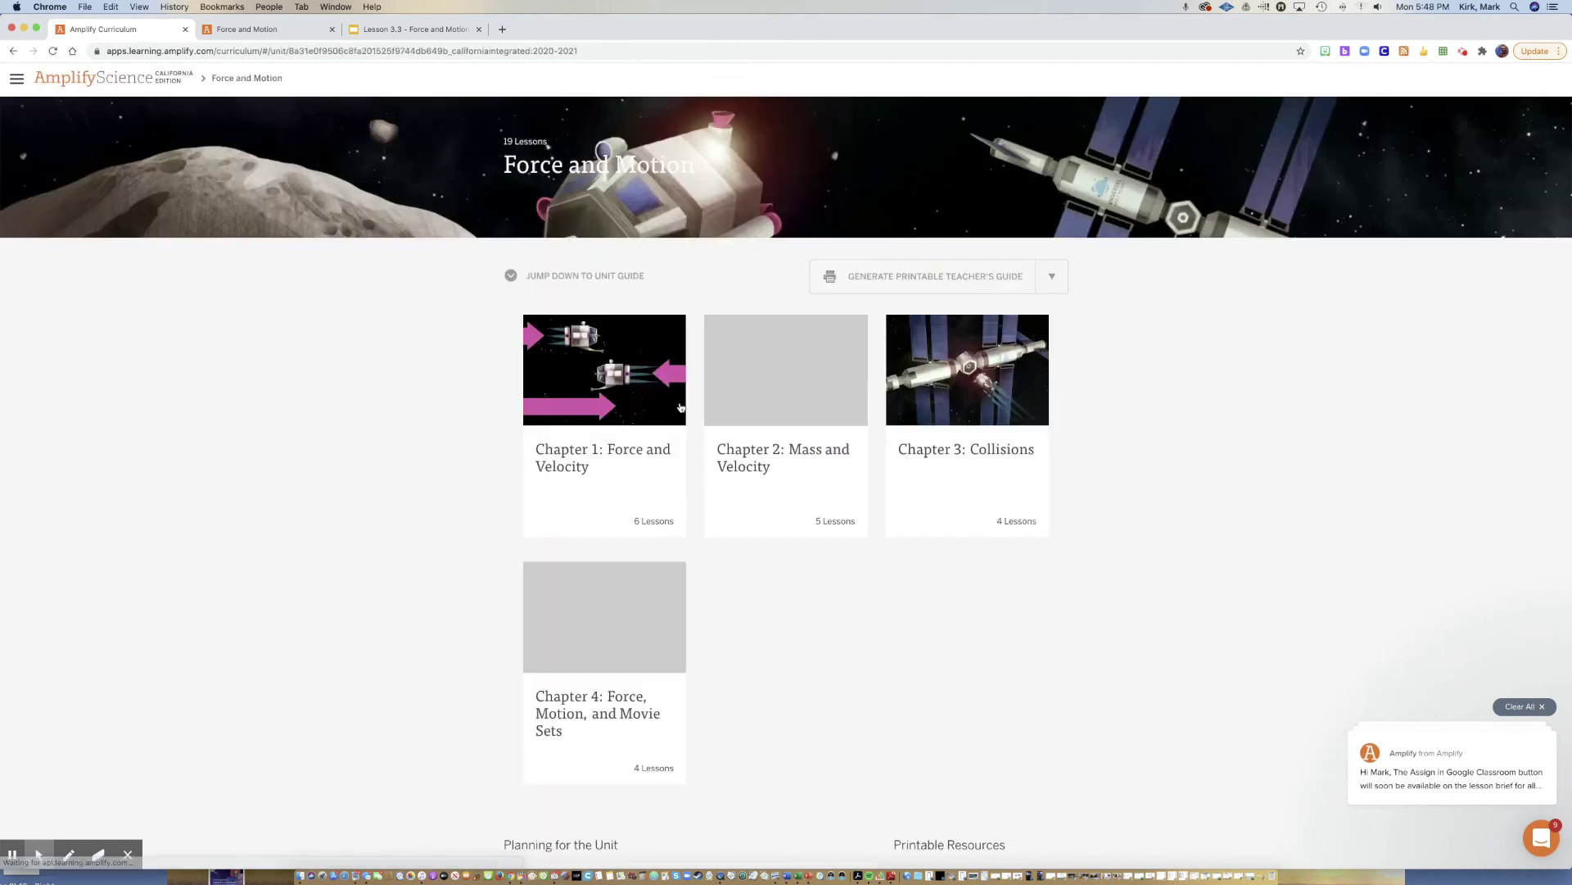
left_click(974, 386)
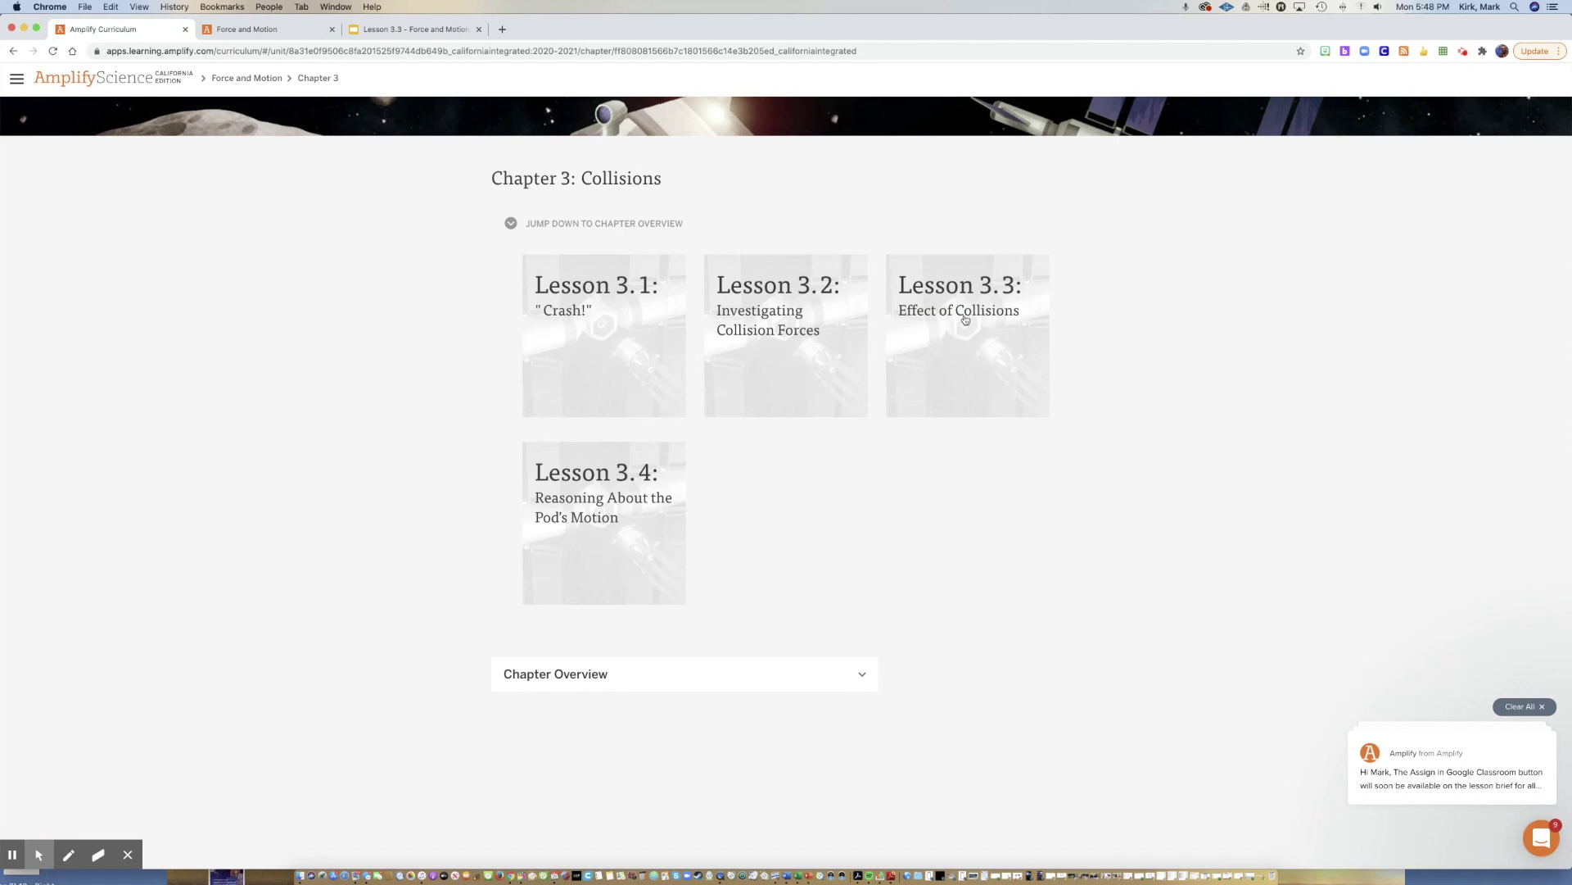
left_click(965, 319)
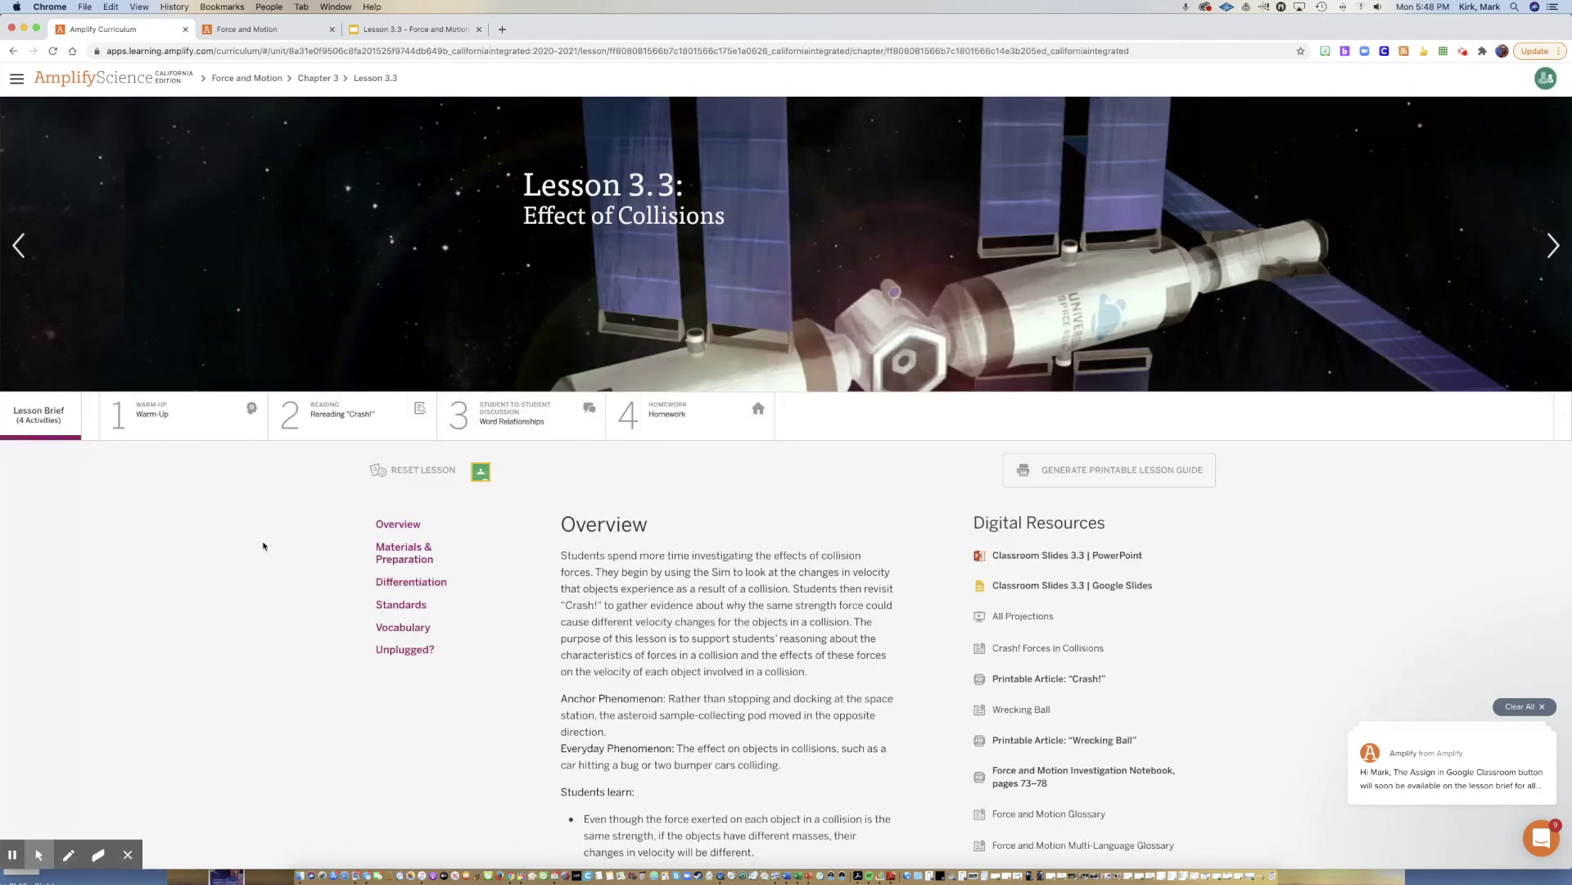
Bring up the Lesson 3.3 Warm-Up, highlight the forces-in-collisions question, and preview the 'I predict that' choices.
left_click(164, 414)
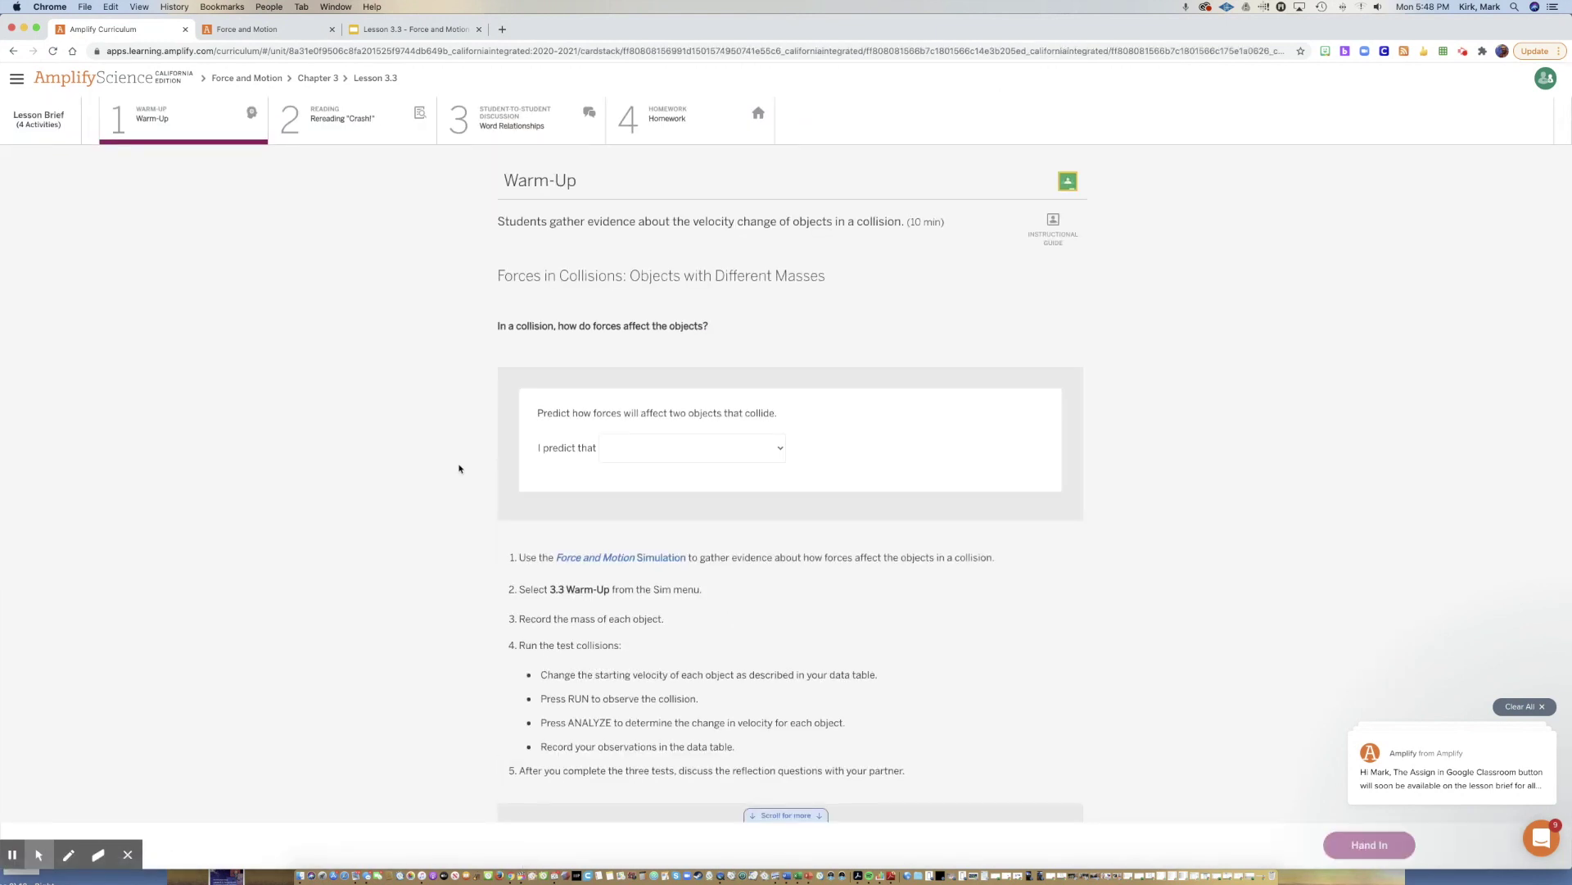
scroll(459, 469, "down", 1)
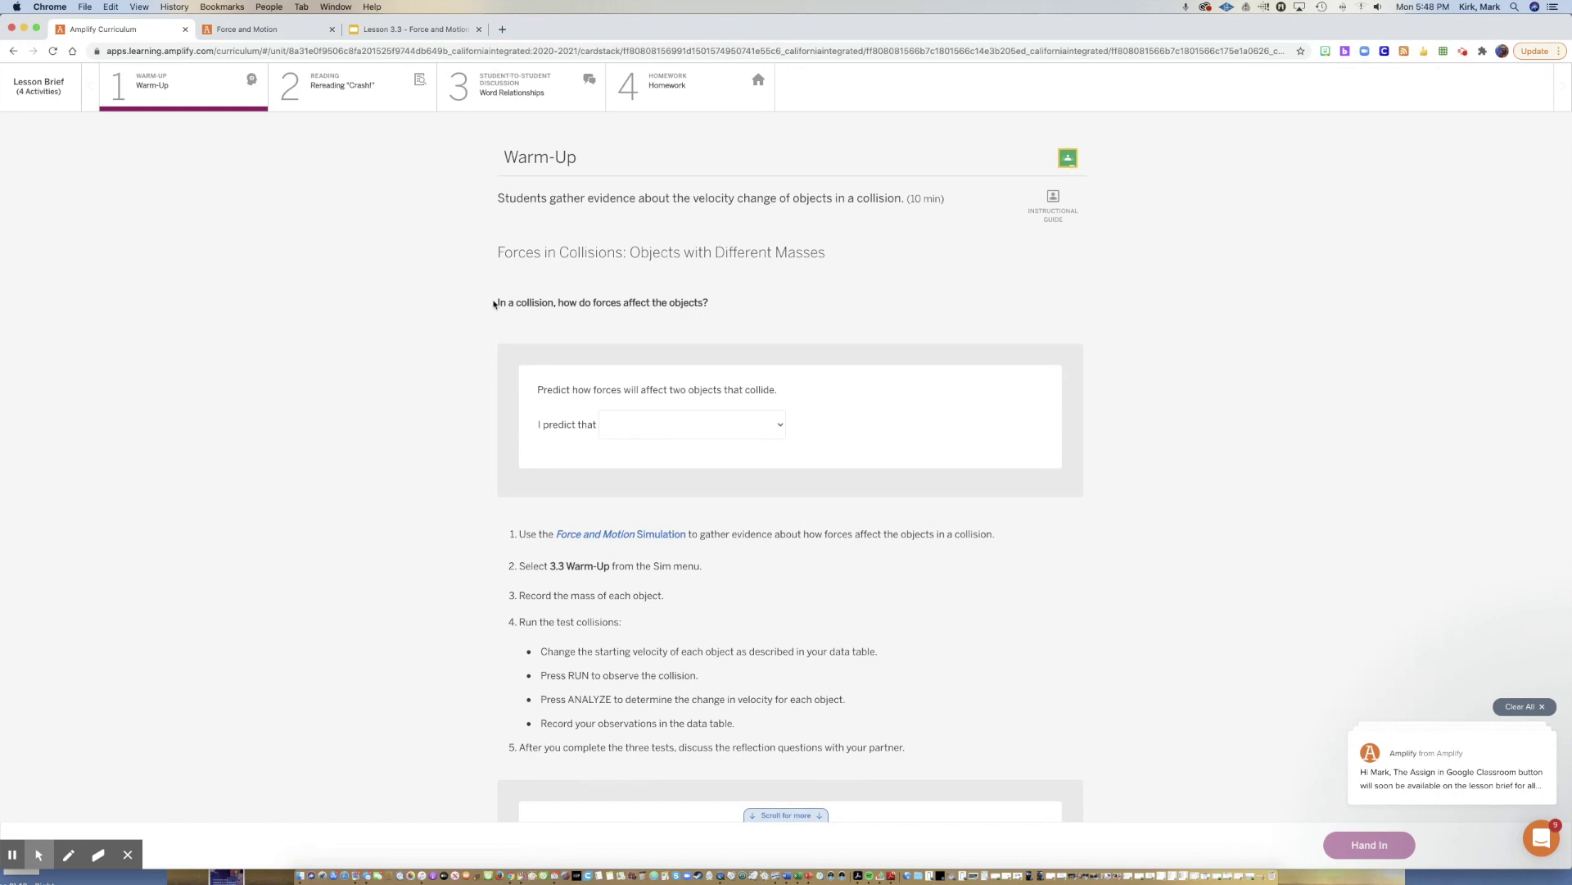
left_click_drag(494, 303, 727, 303)
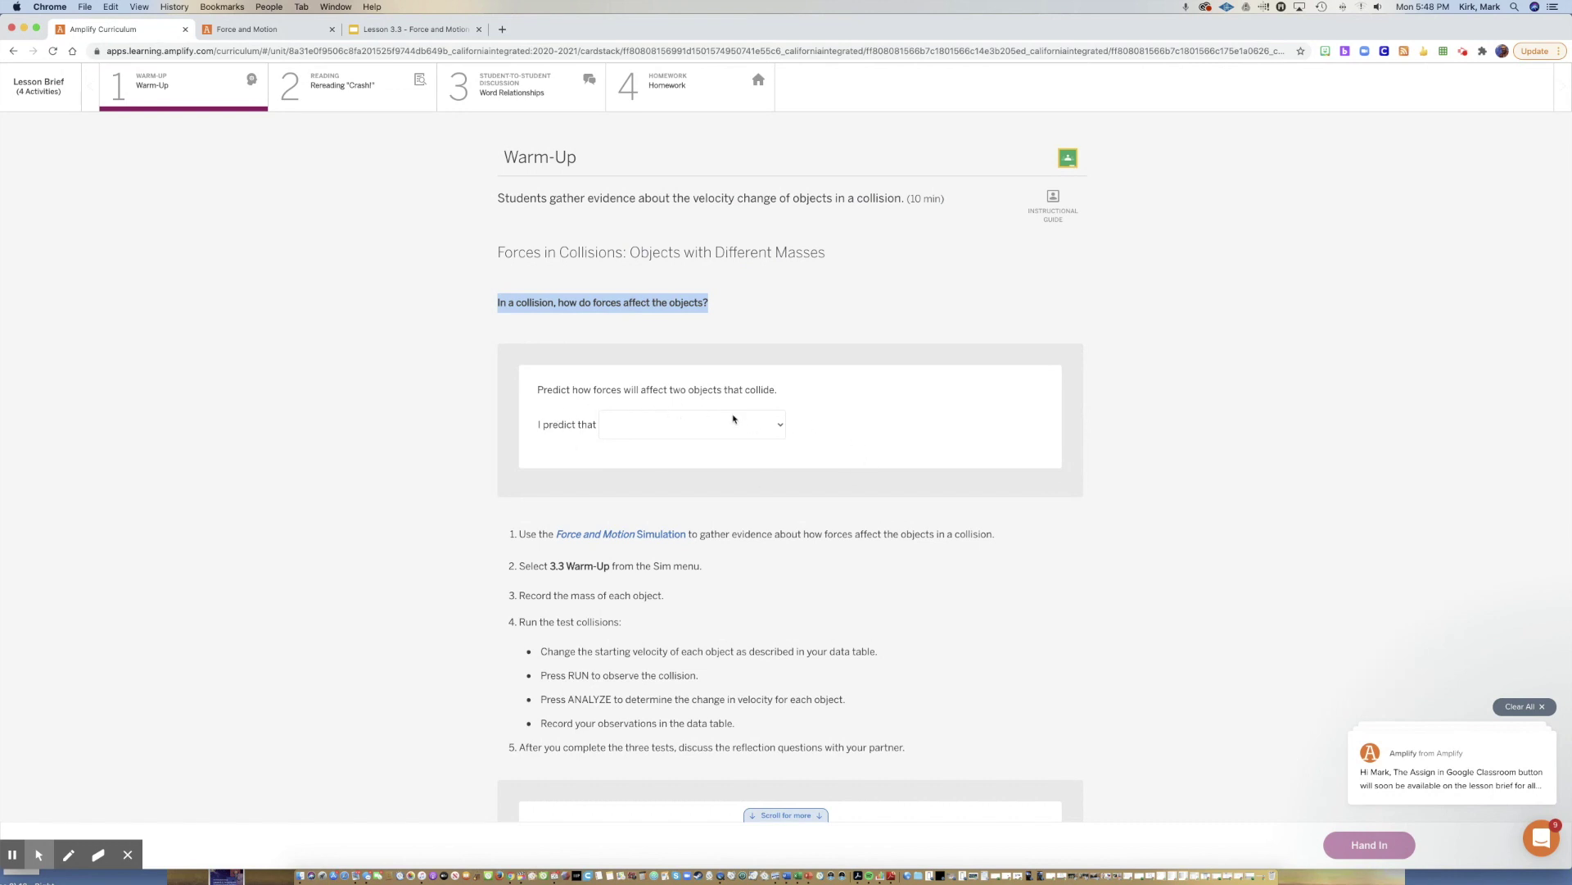
left_click(780, 427)
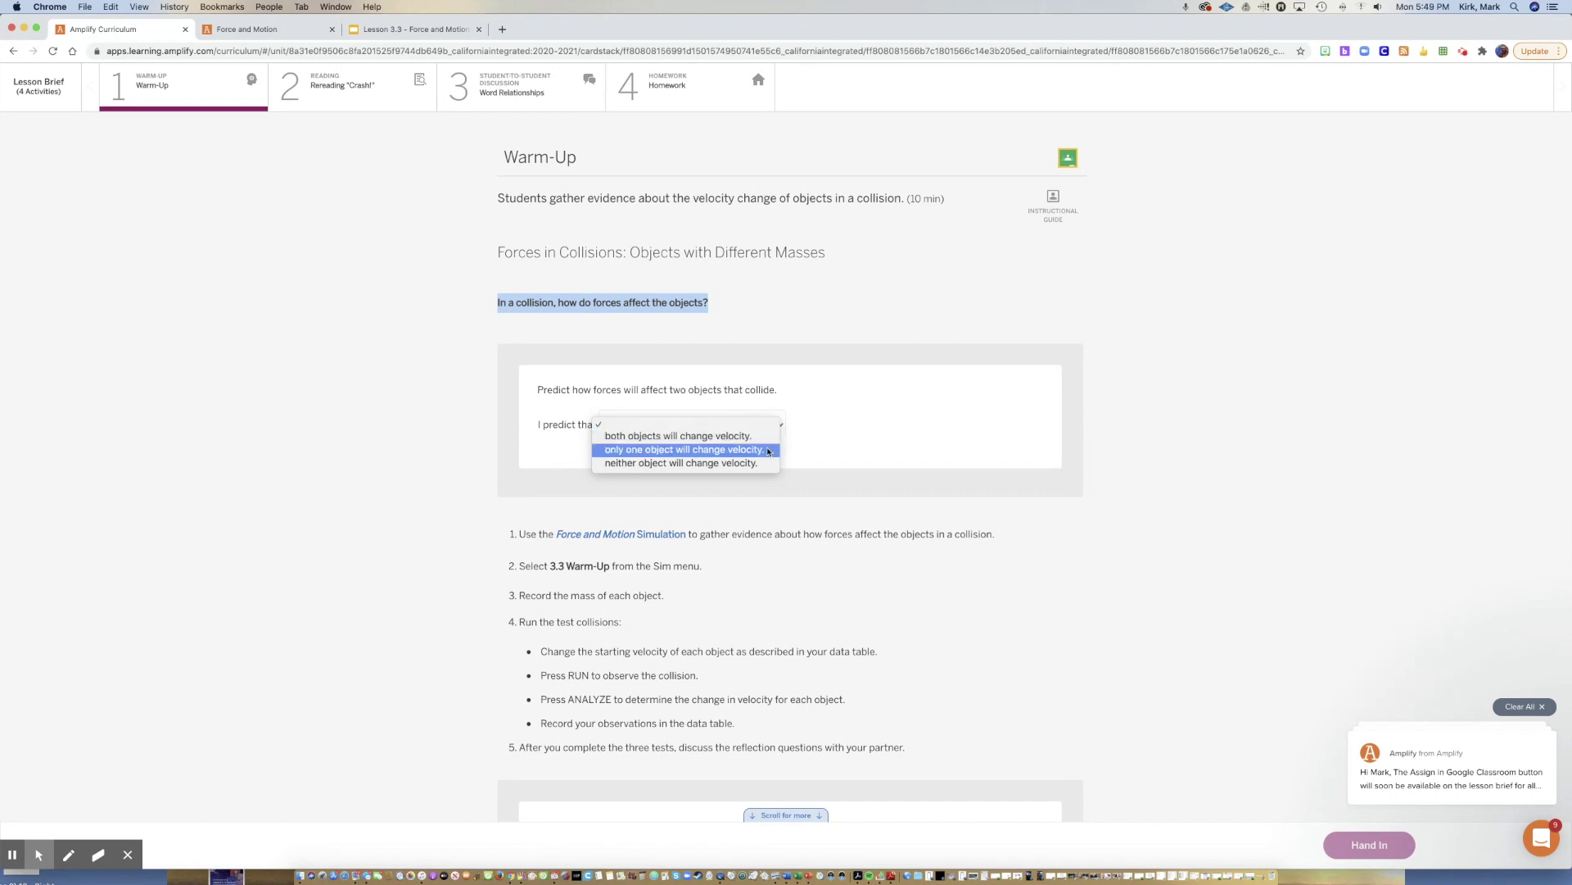
left_click(830, 500)
scroll(833, 502, "down", 5)
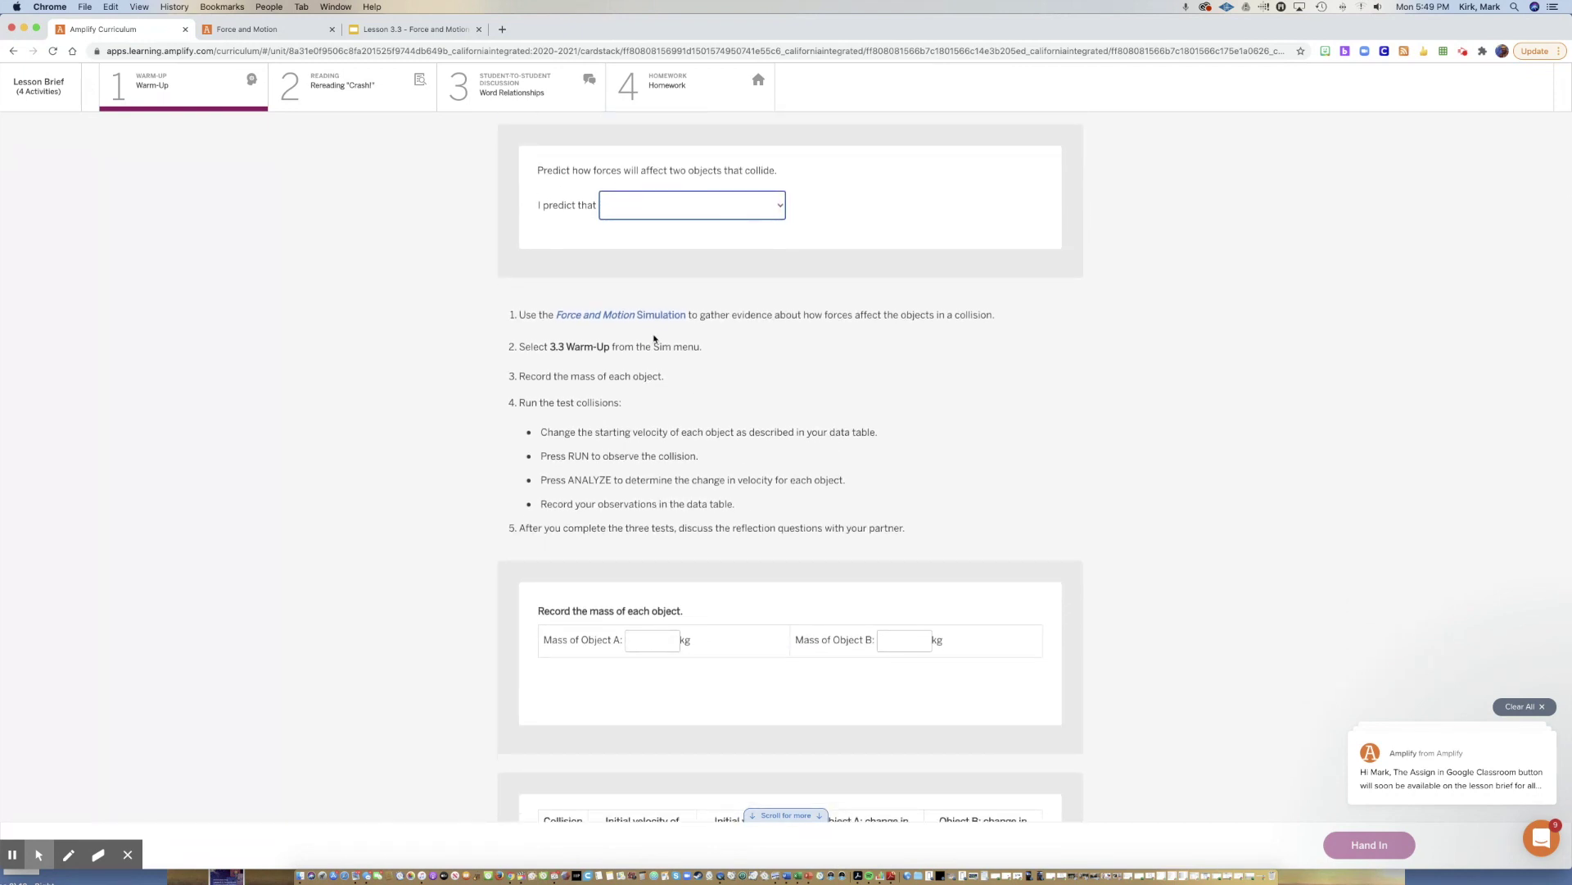
left_click(261, 30)
left_click(16, 85)
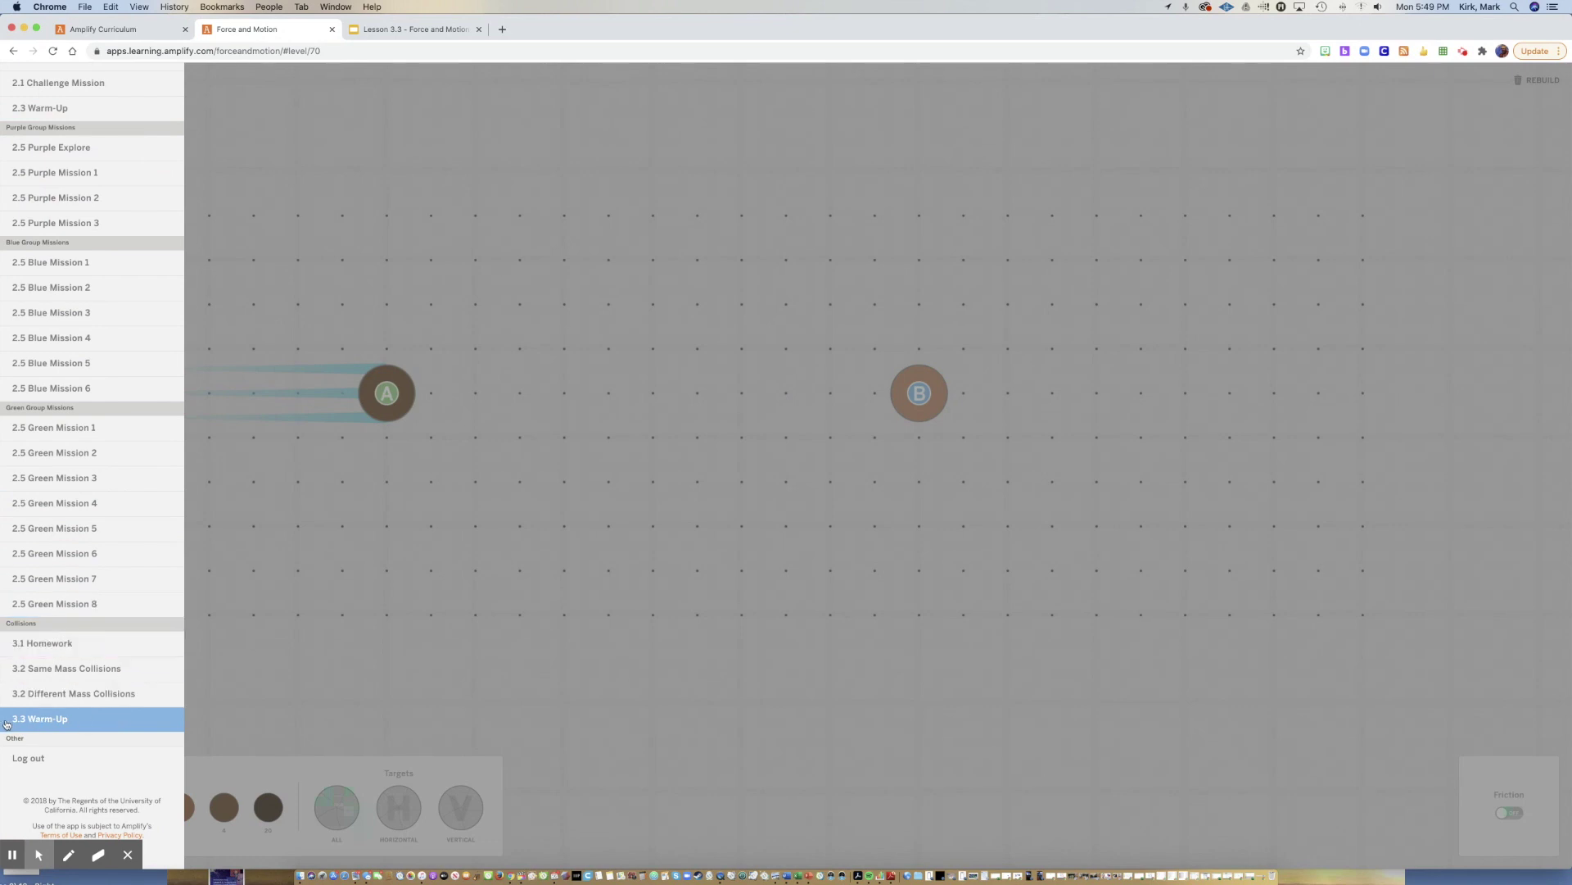
left_click(57, 720)
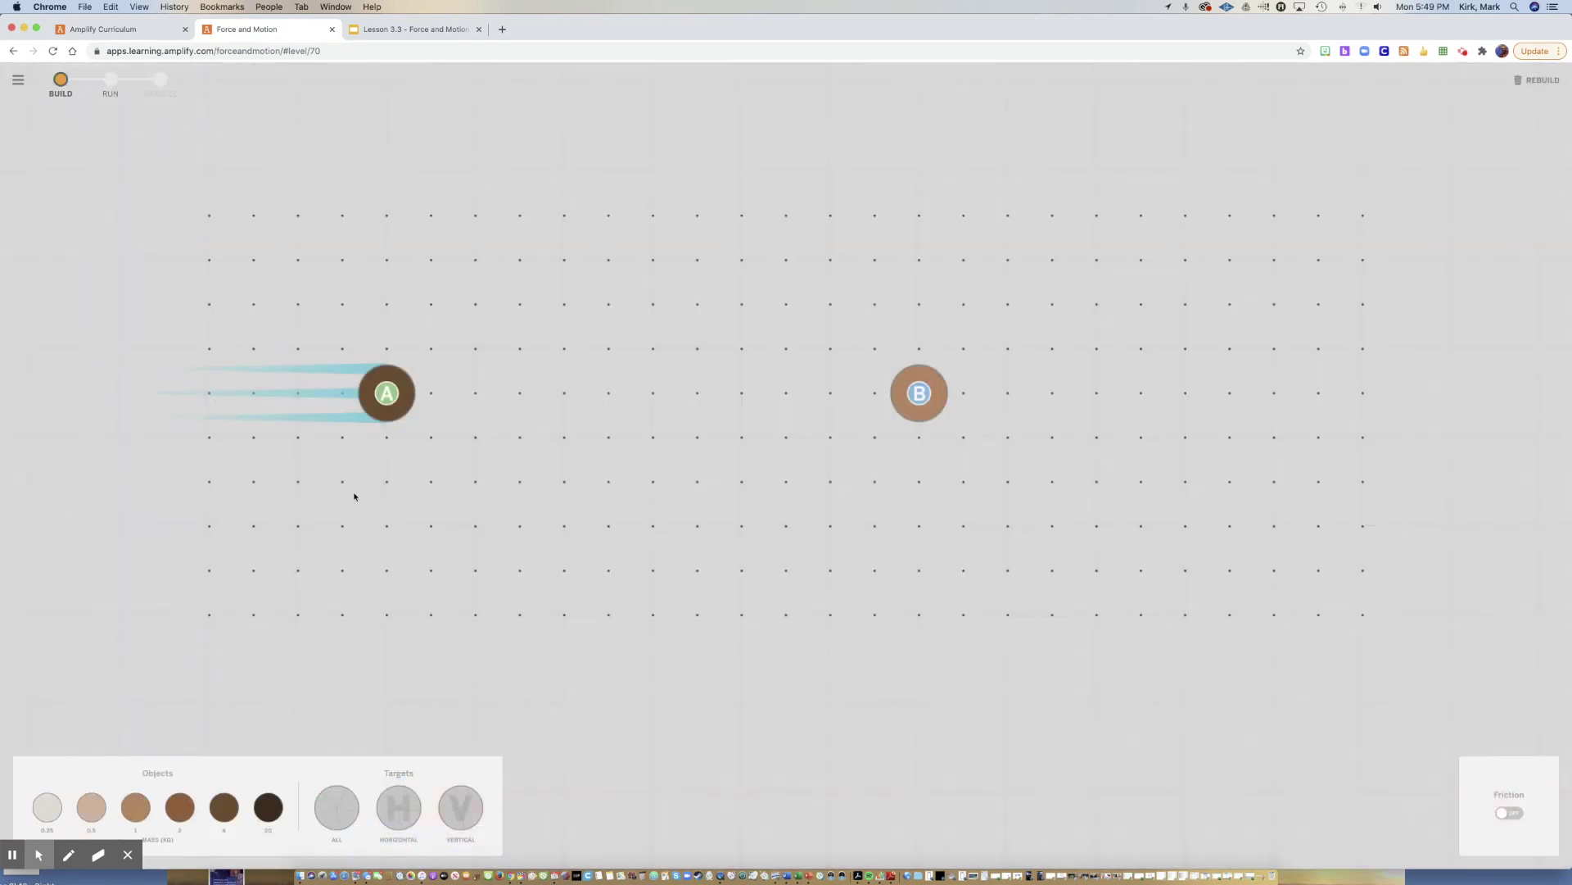
left_click(86, 31)
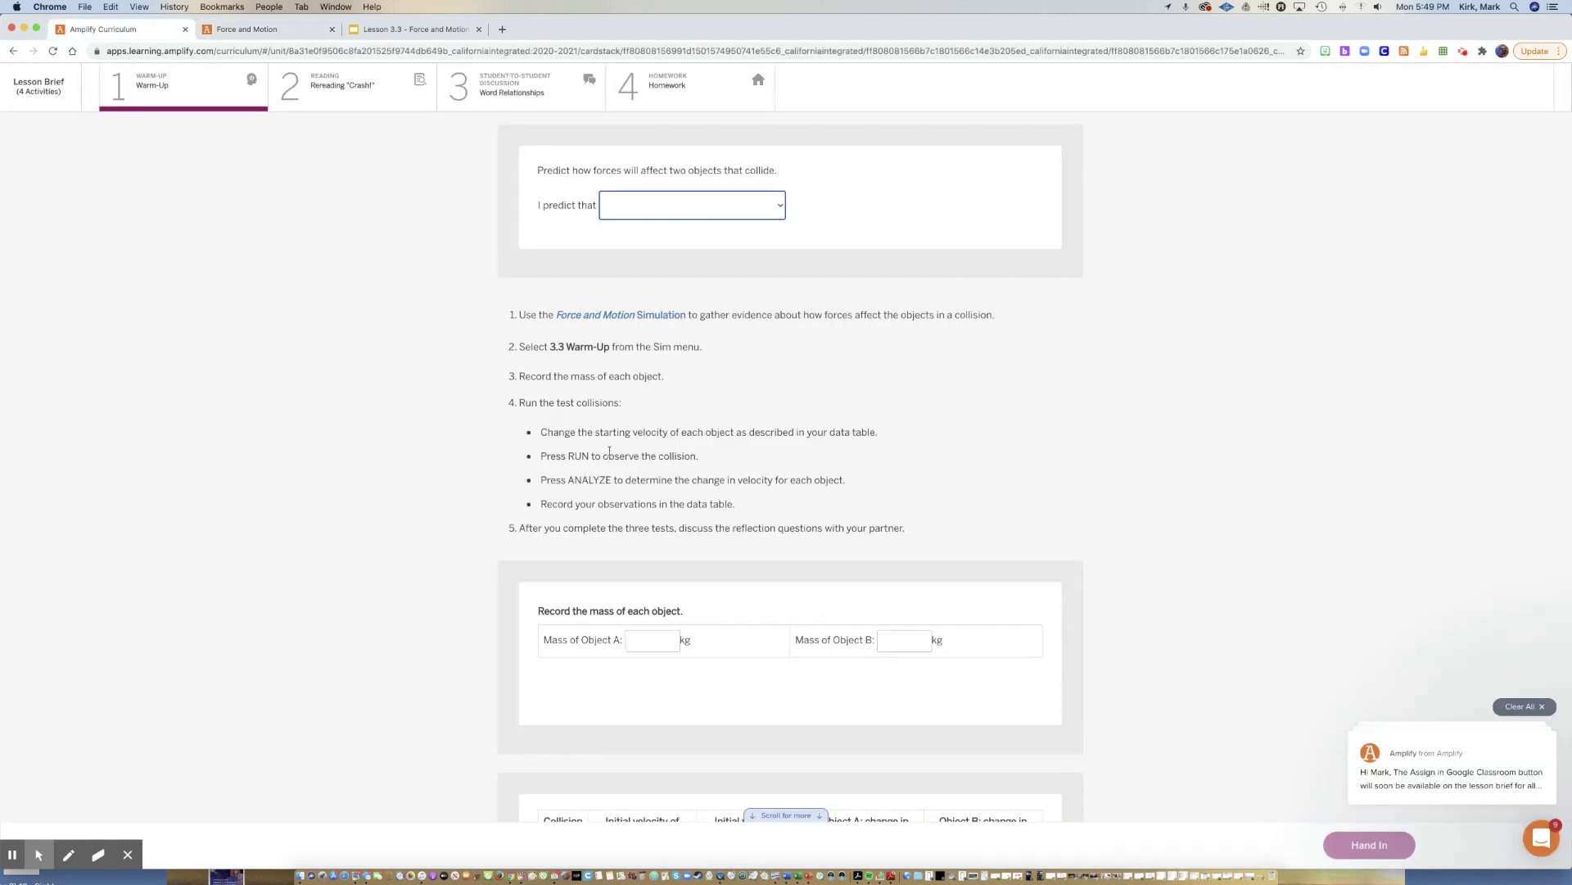
scroll(610, 449, "down", 1)
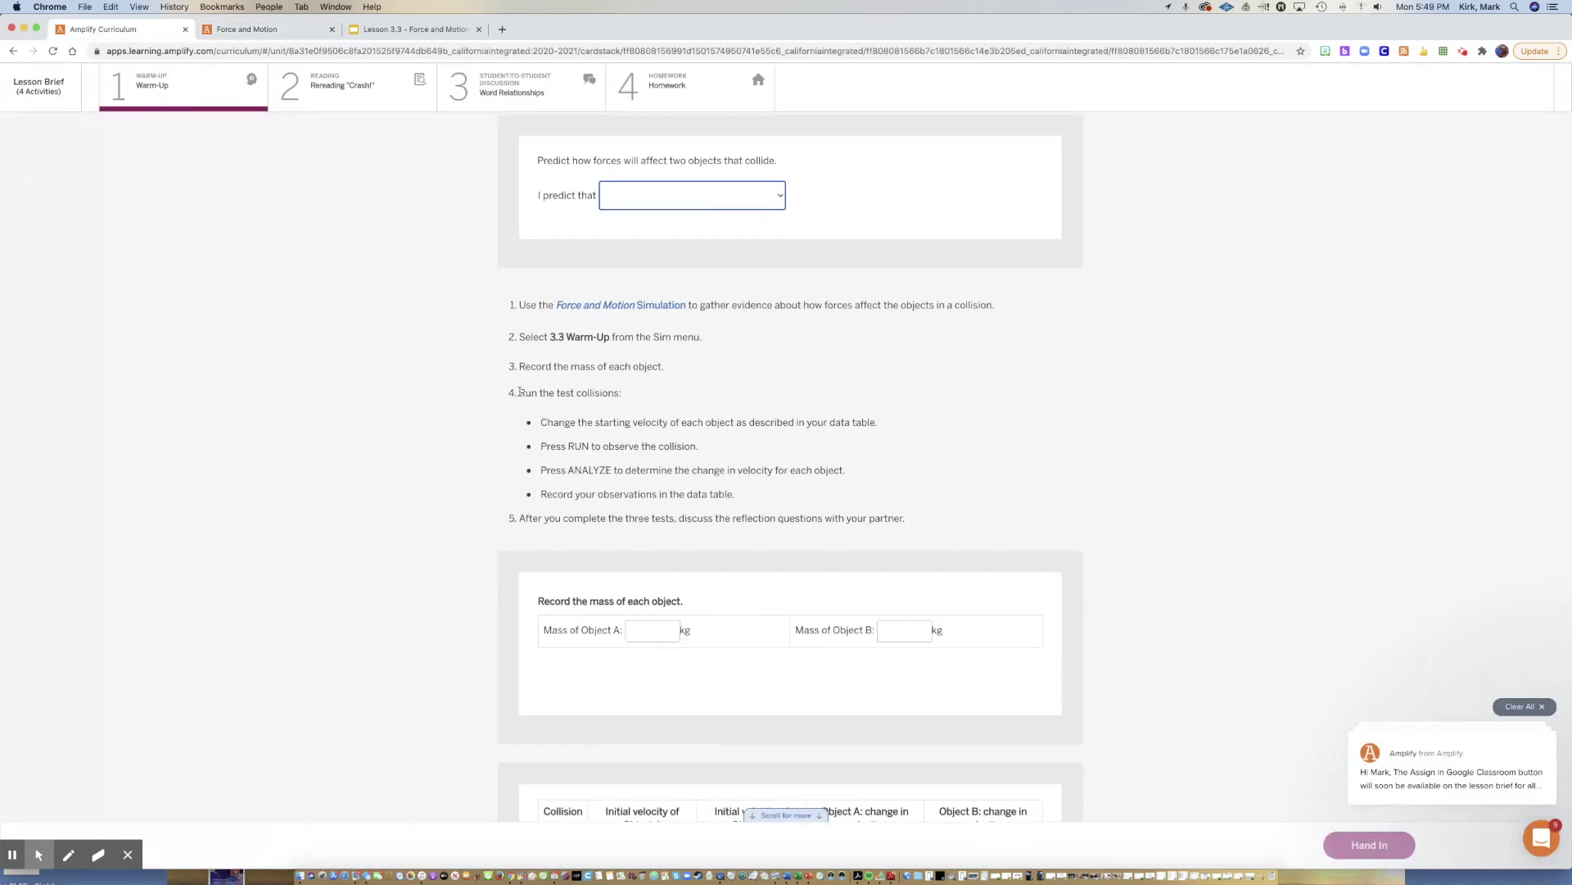
left_click_drag(521, 368, 667, 367)
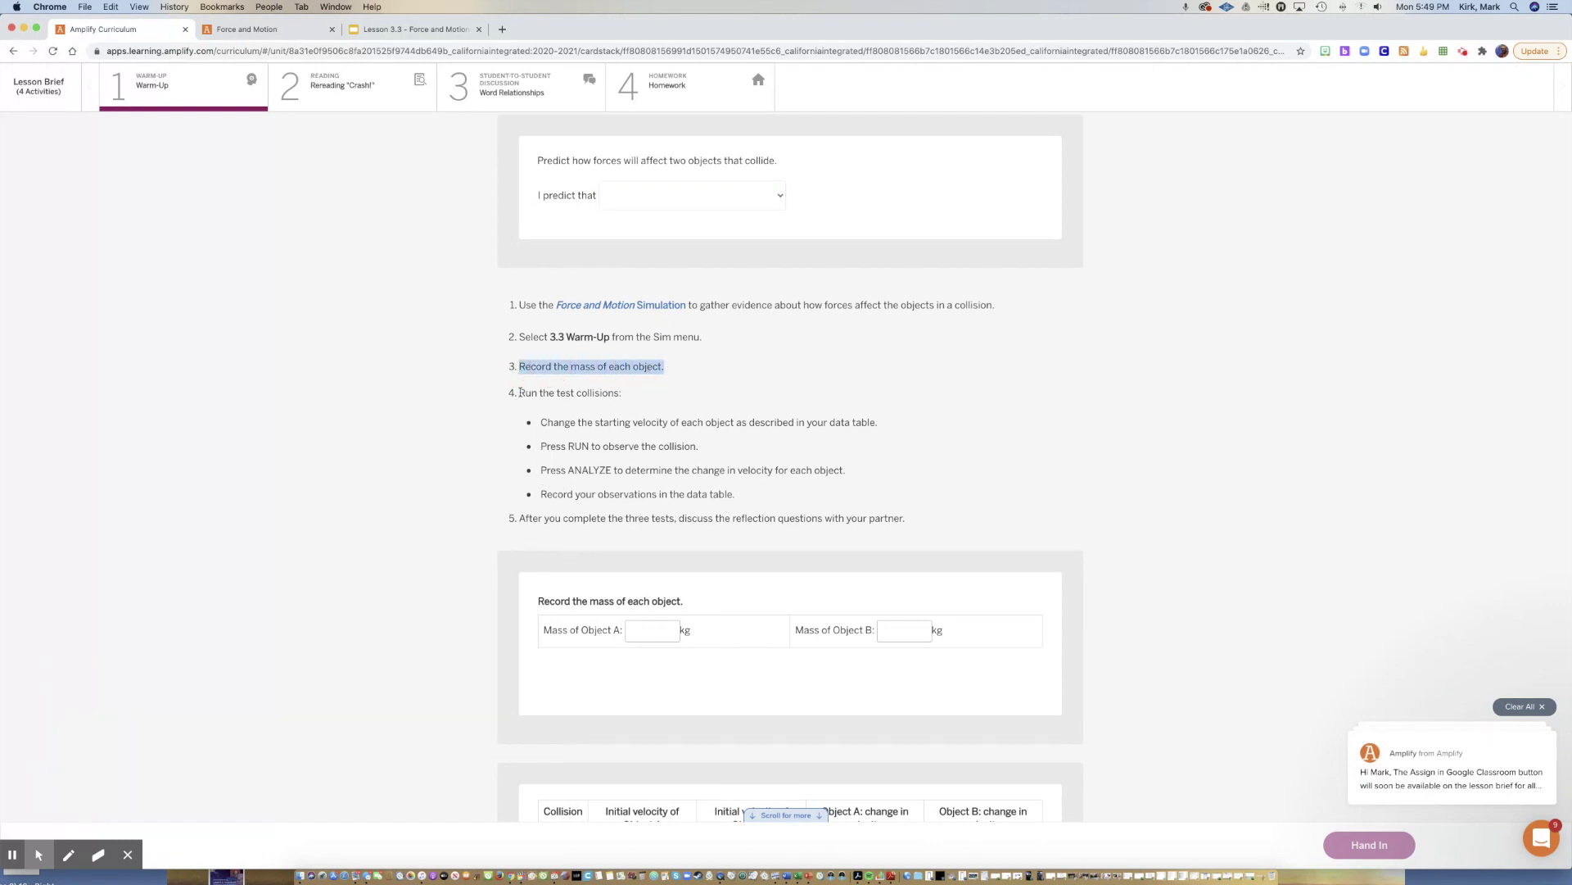
left_click(278, 36)
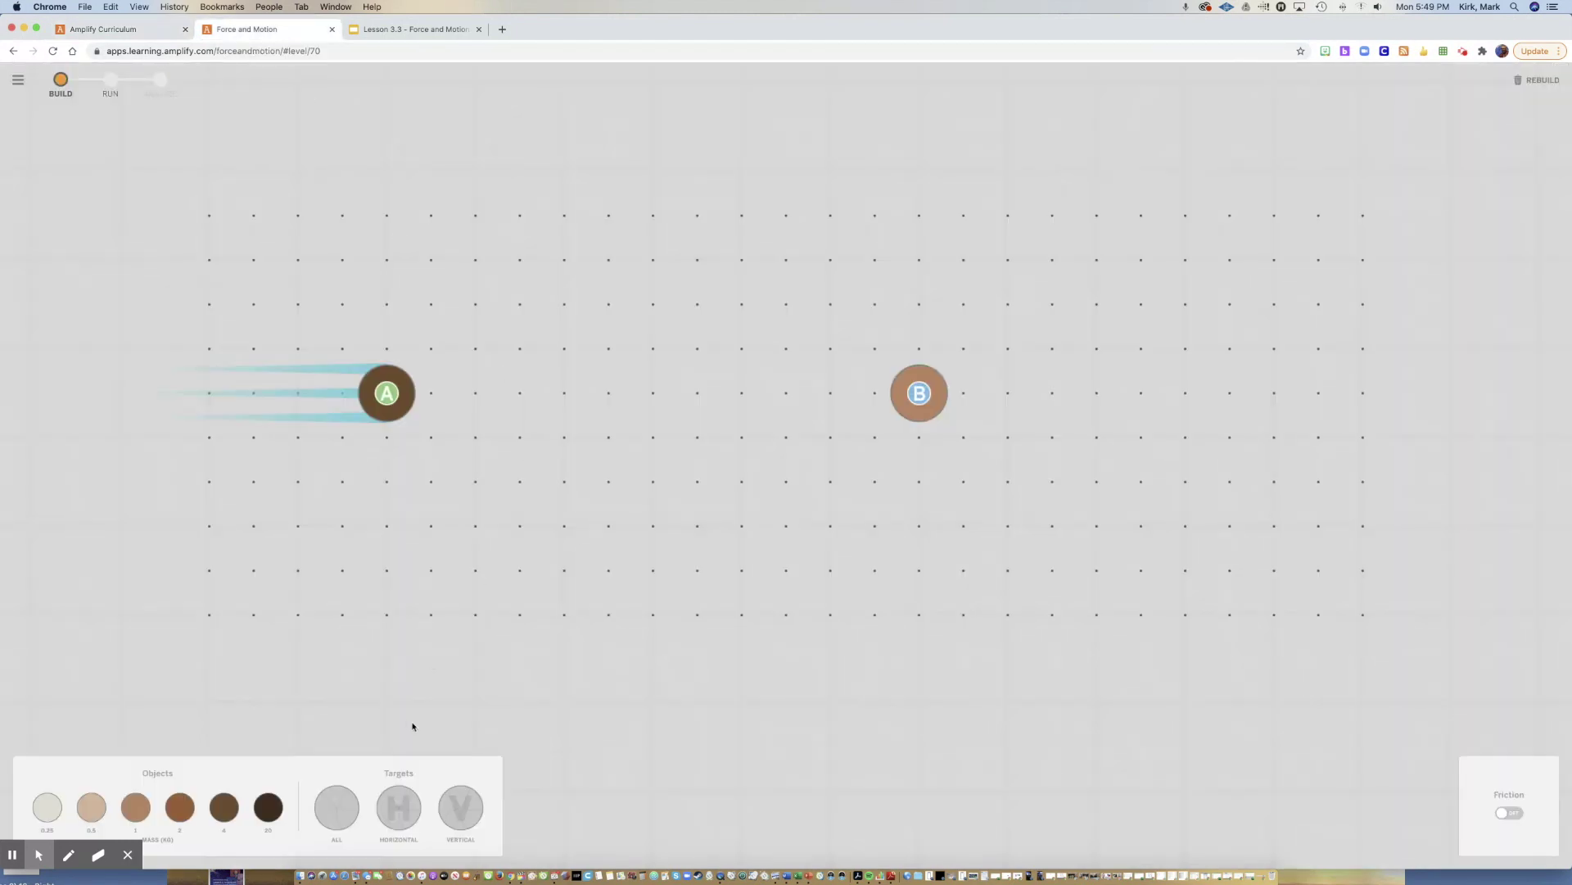
left_click(134, 30)
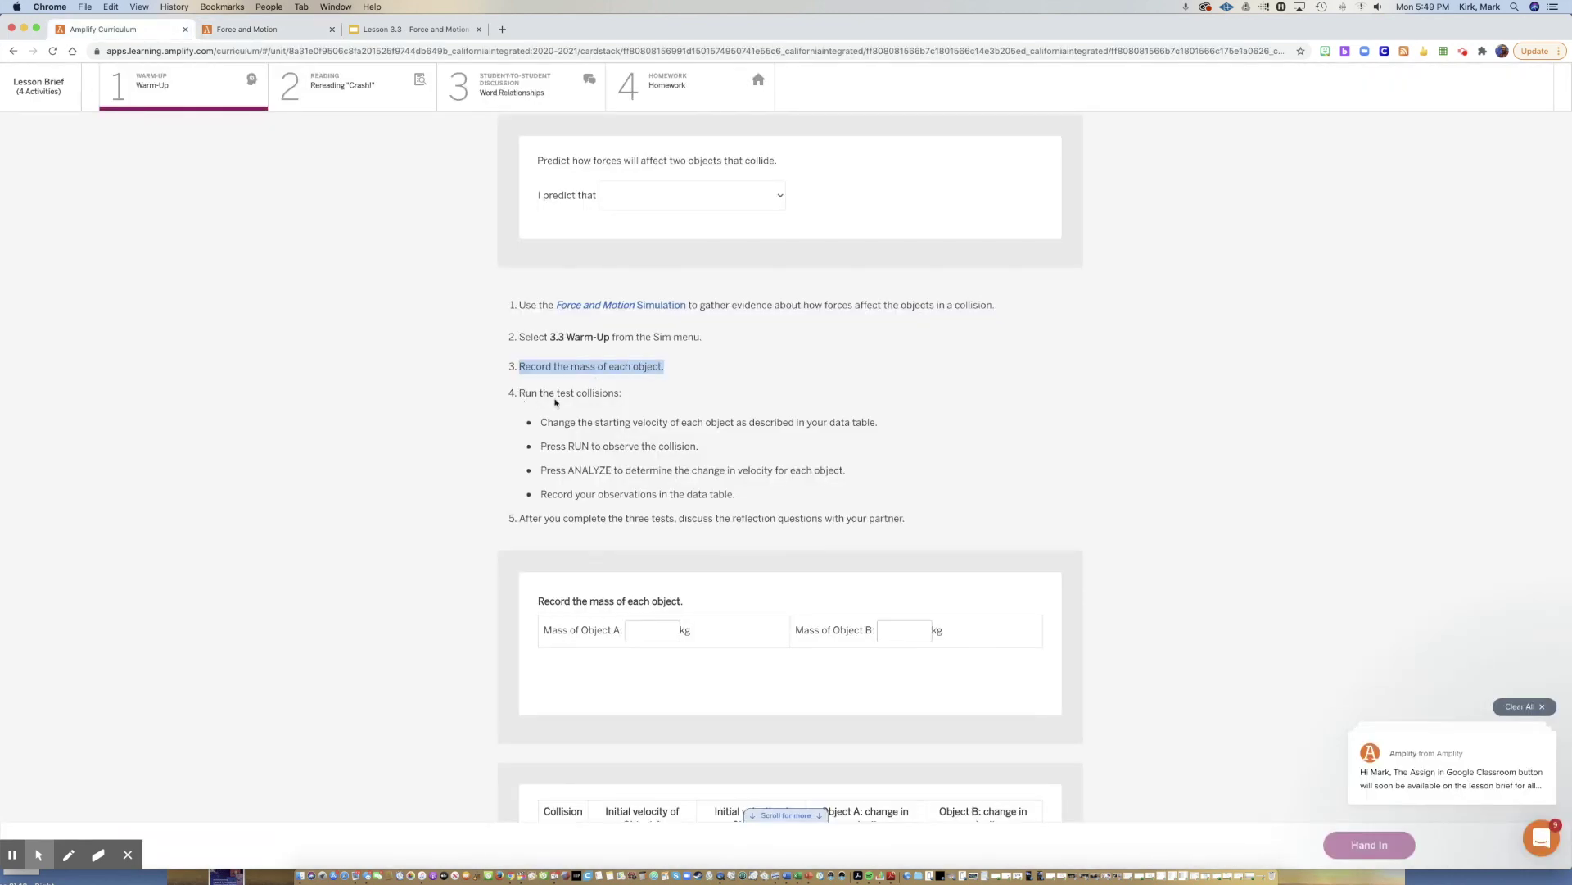
Highlight the Warm-Up bullets about changing starting velocities and recording observations.
scroll(596, 439, "down", 3)
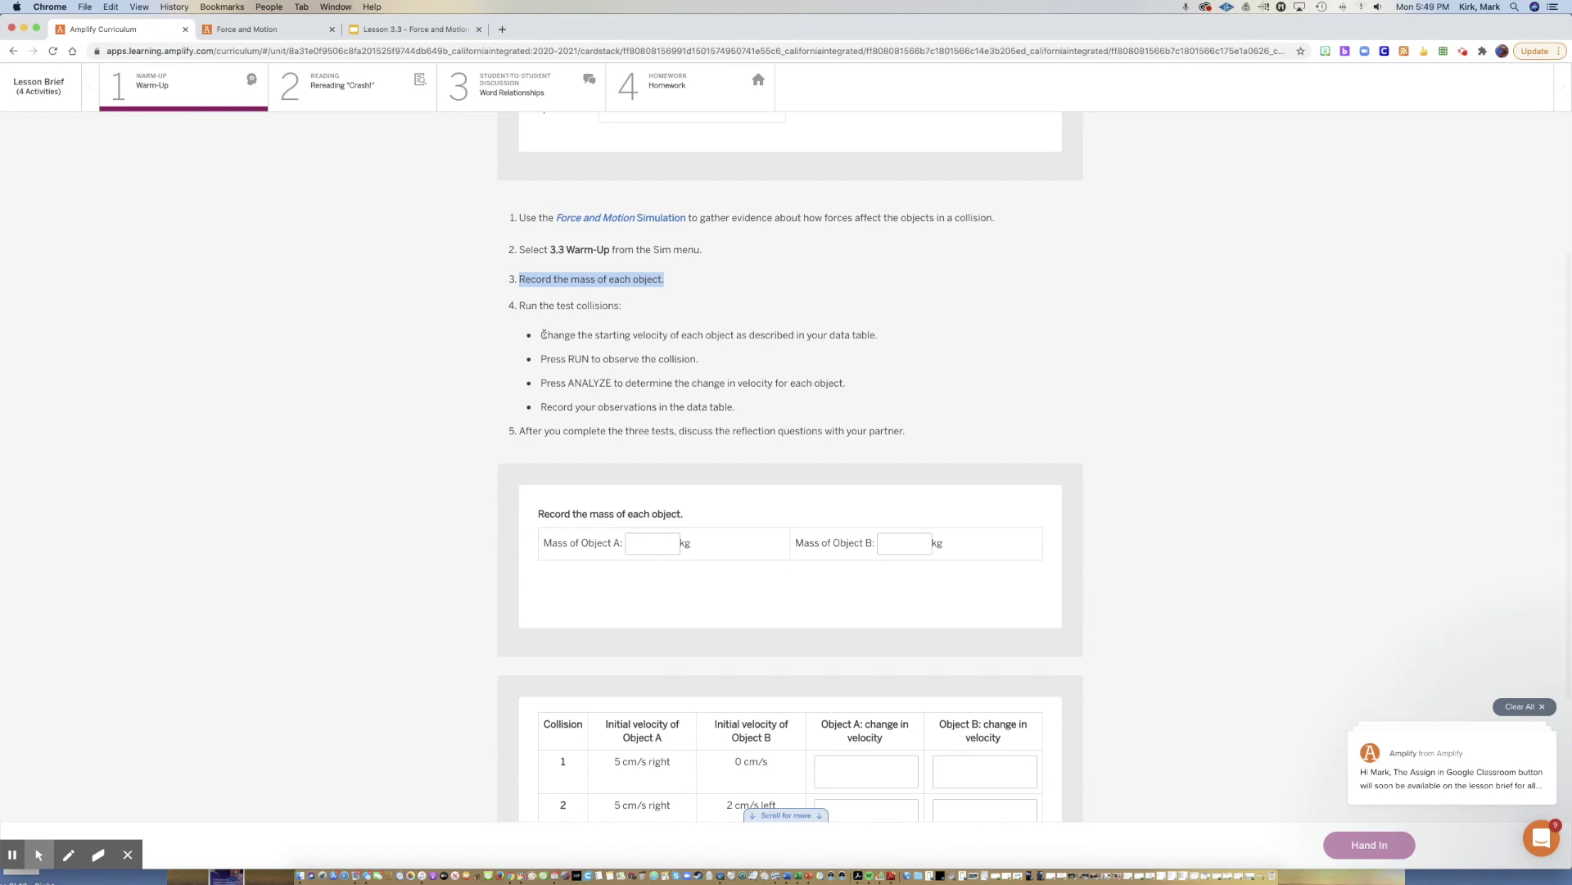
left_click_drag(540, 334, 868, 337)
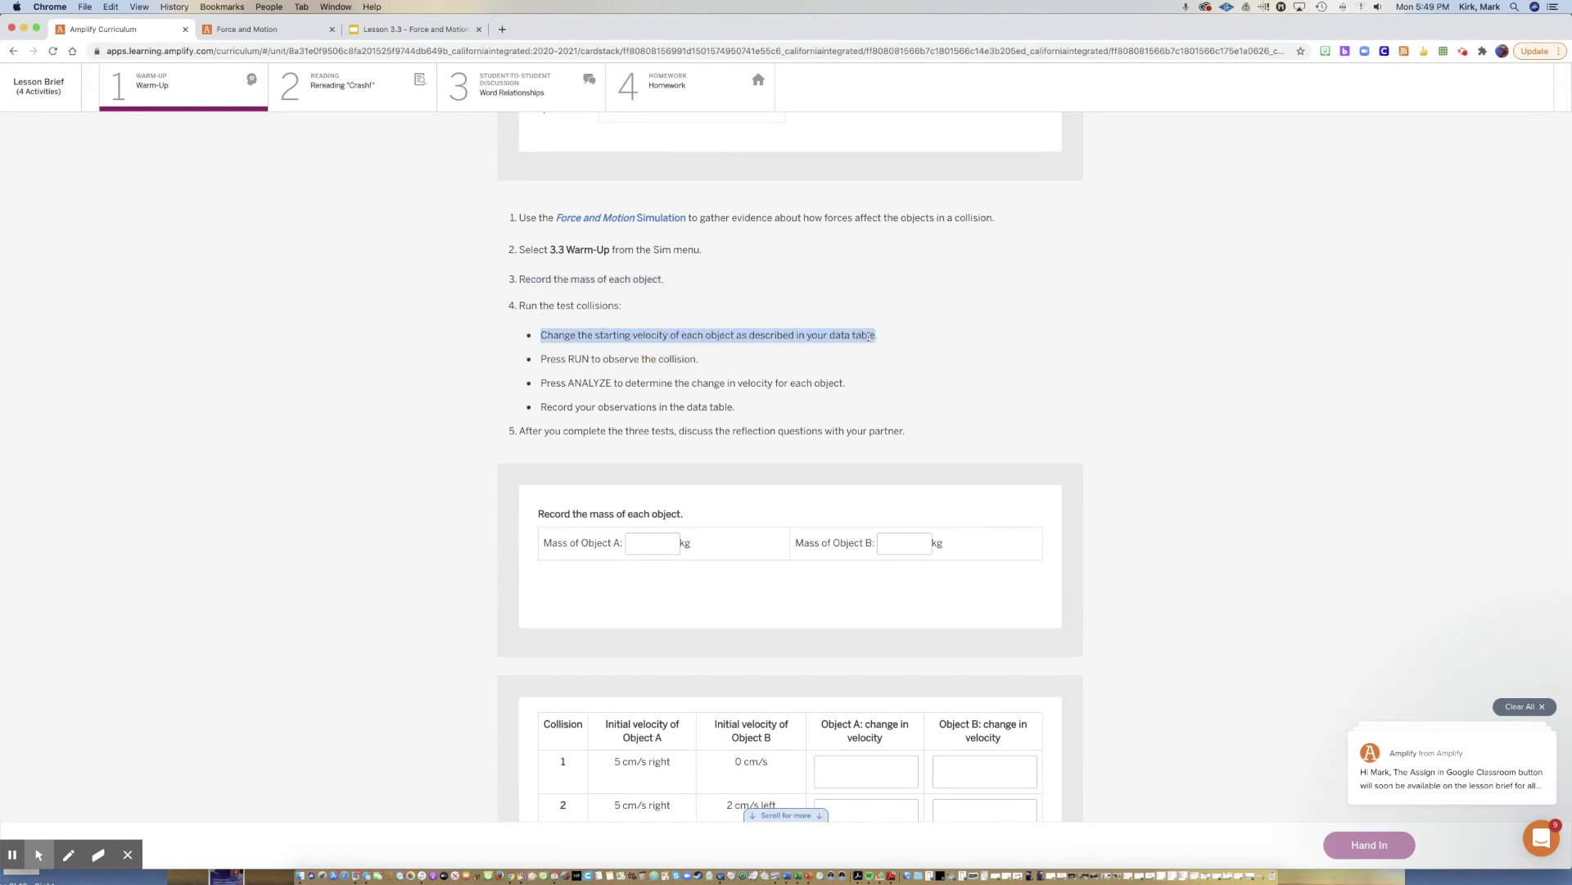
scroll(851, 396, "down", 1)
left_click_drag(540, 309, 711, 315)
left_click_drag(539, 333, 754, 366)
Scroll through the data table and Reflection Questions, then return to the simulation with objects A and B.
scroll(737, 400, "down", 3)
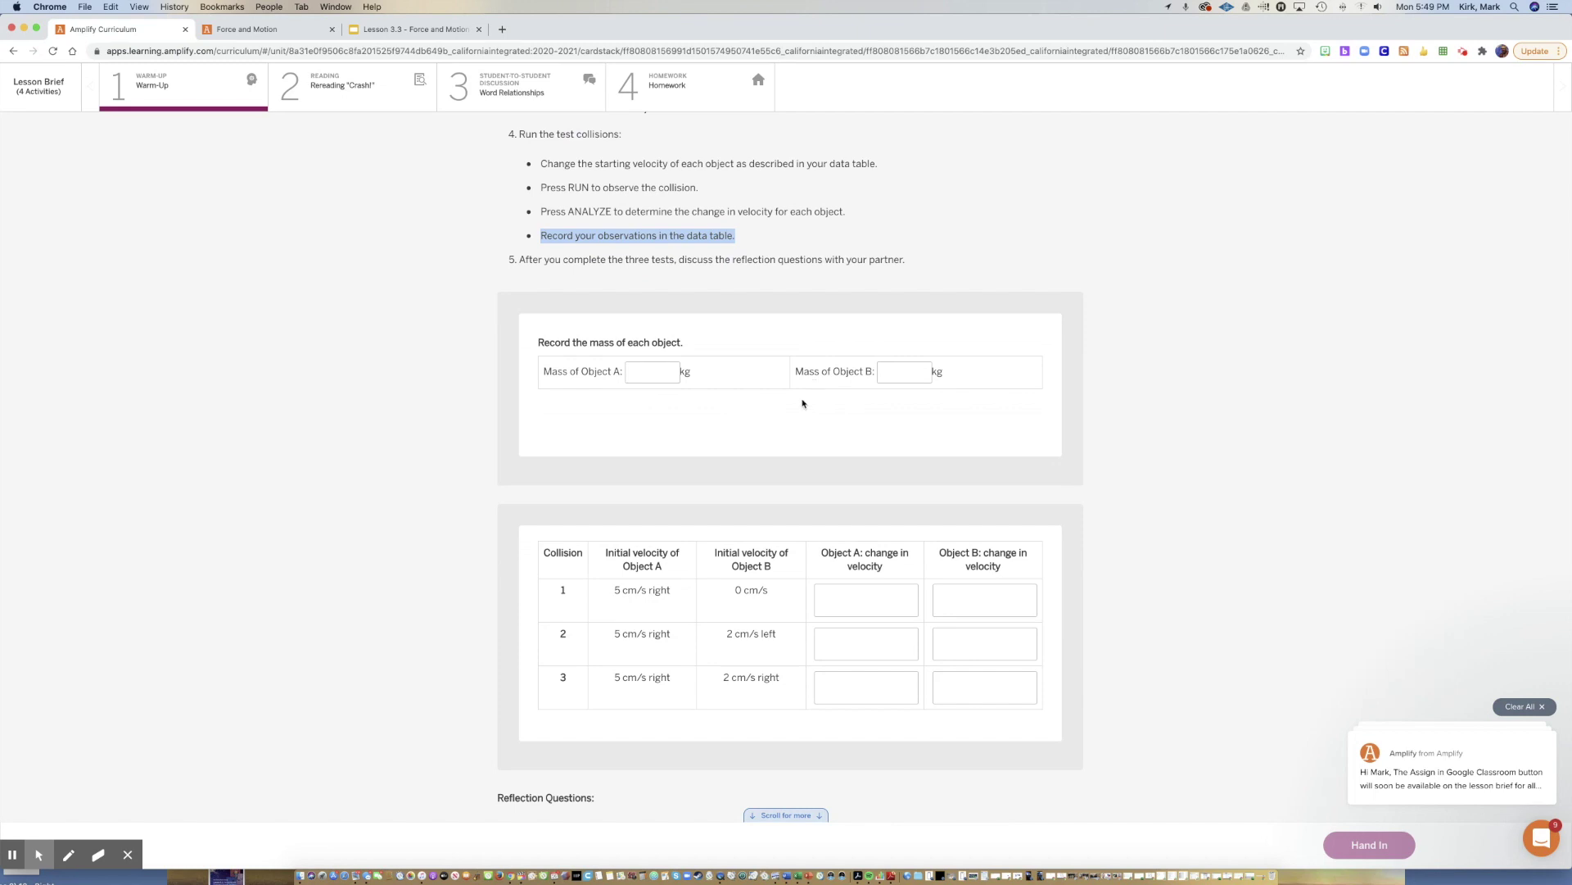
scroll(804, 430, "down", 3)
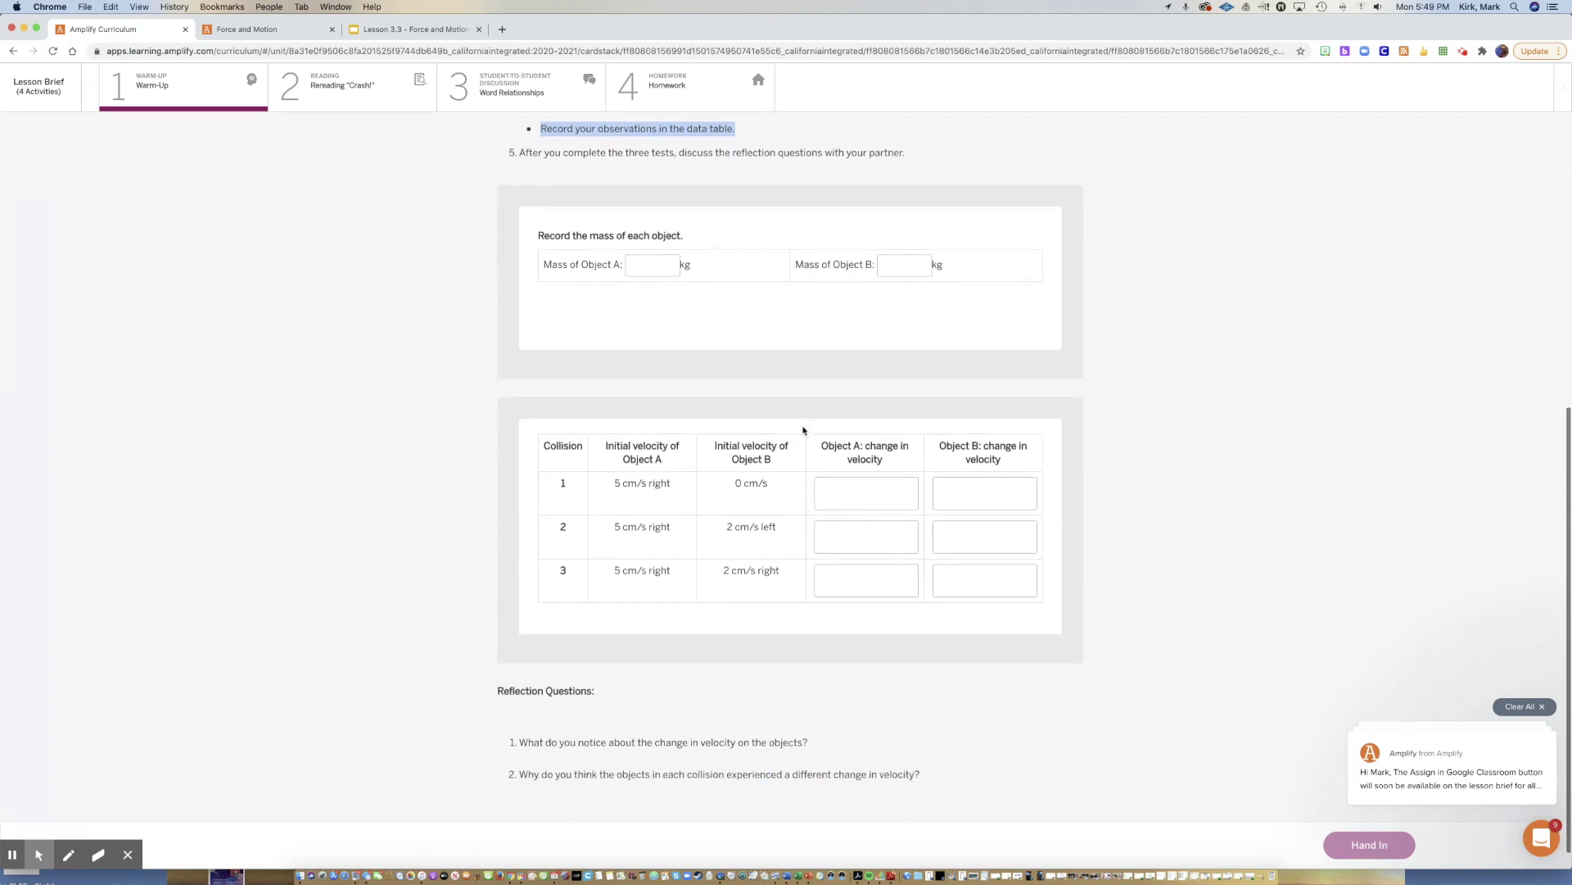
scroll(804, 430, "down", 1)
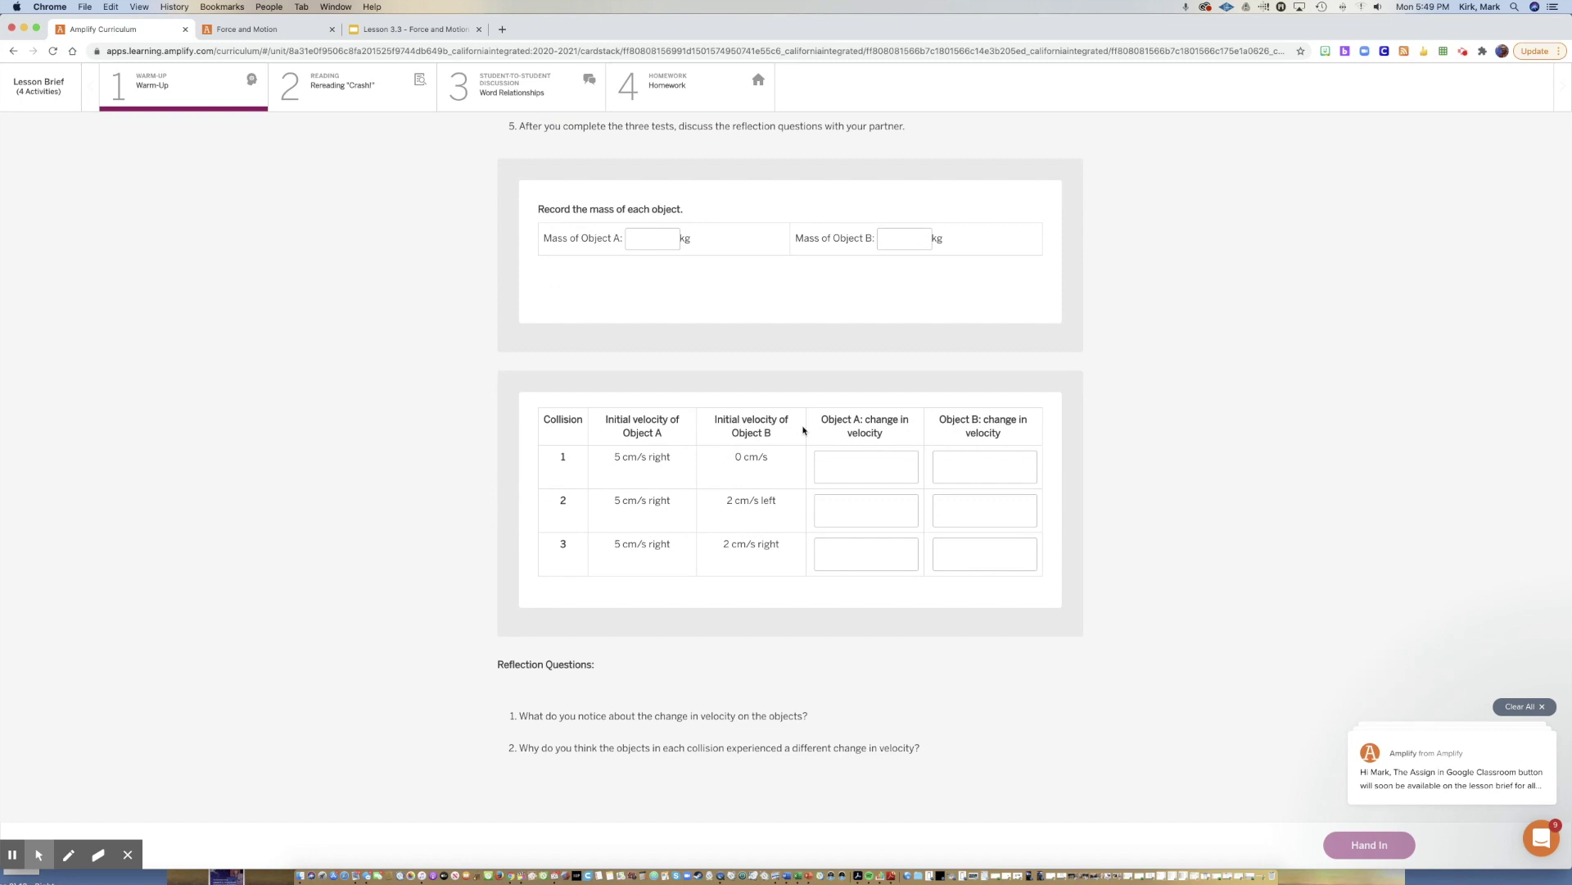
left_click(281, 32)
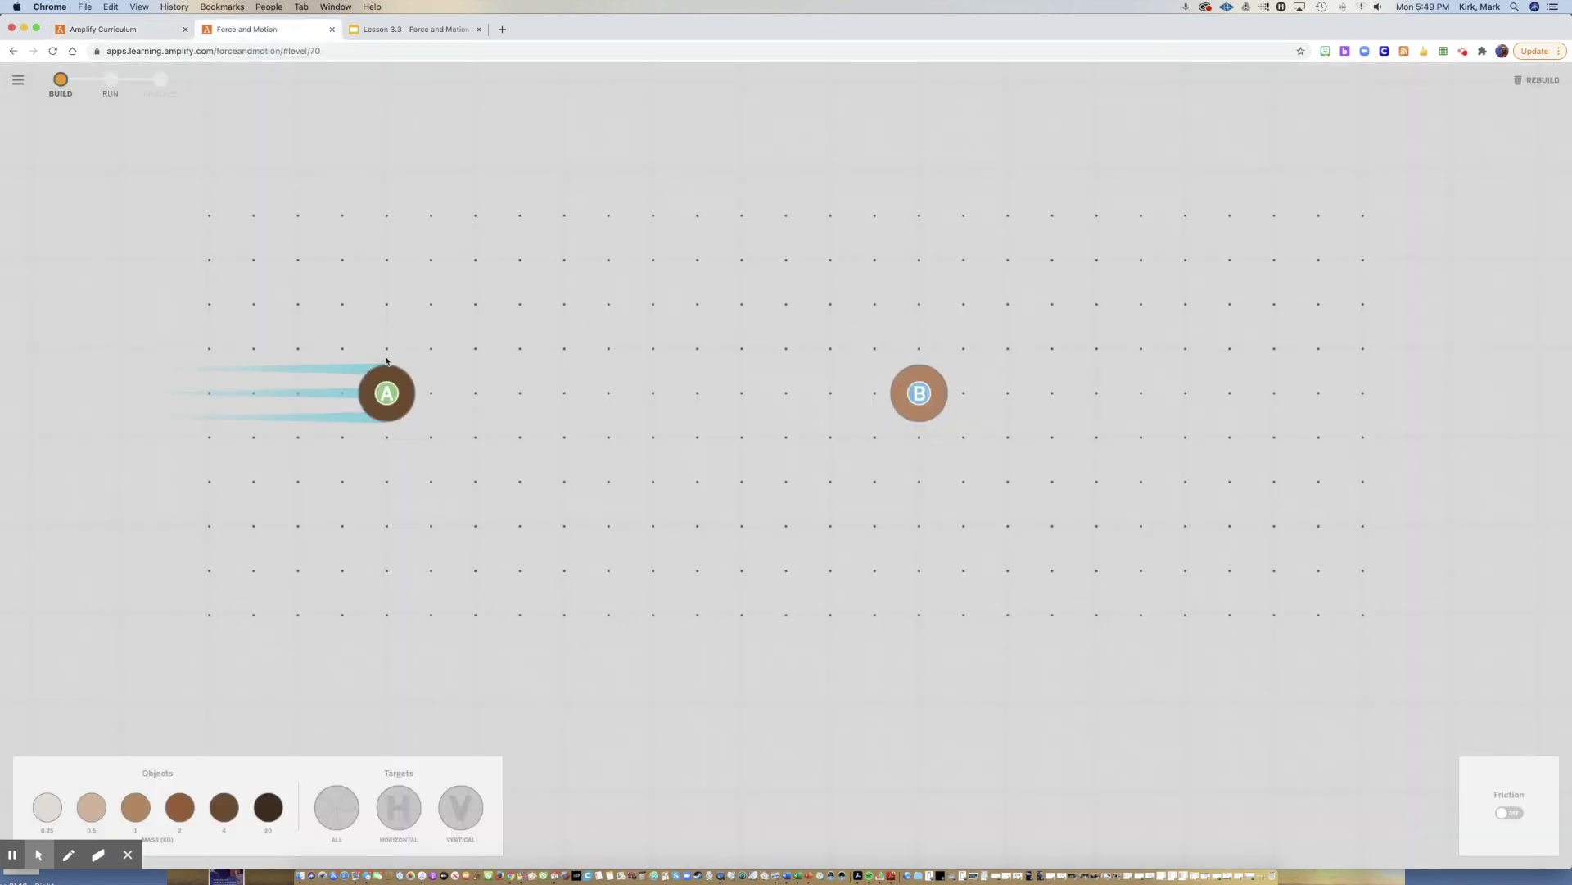
Check the starting velocities of objects A and B, run their collision, and open the analysis replay.
left_click(388, 396)
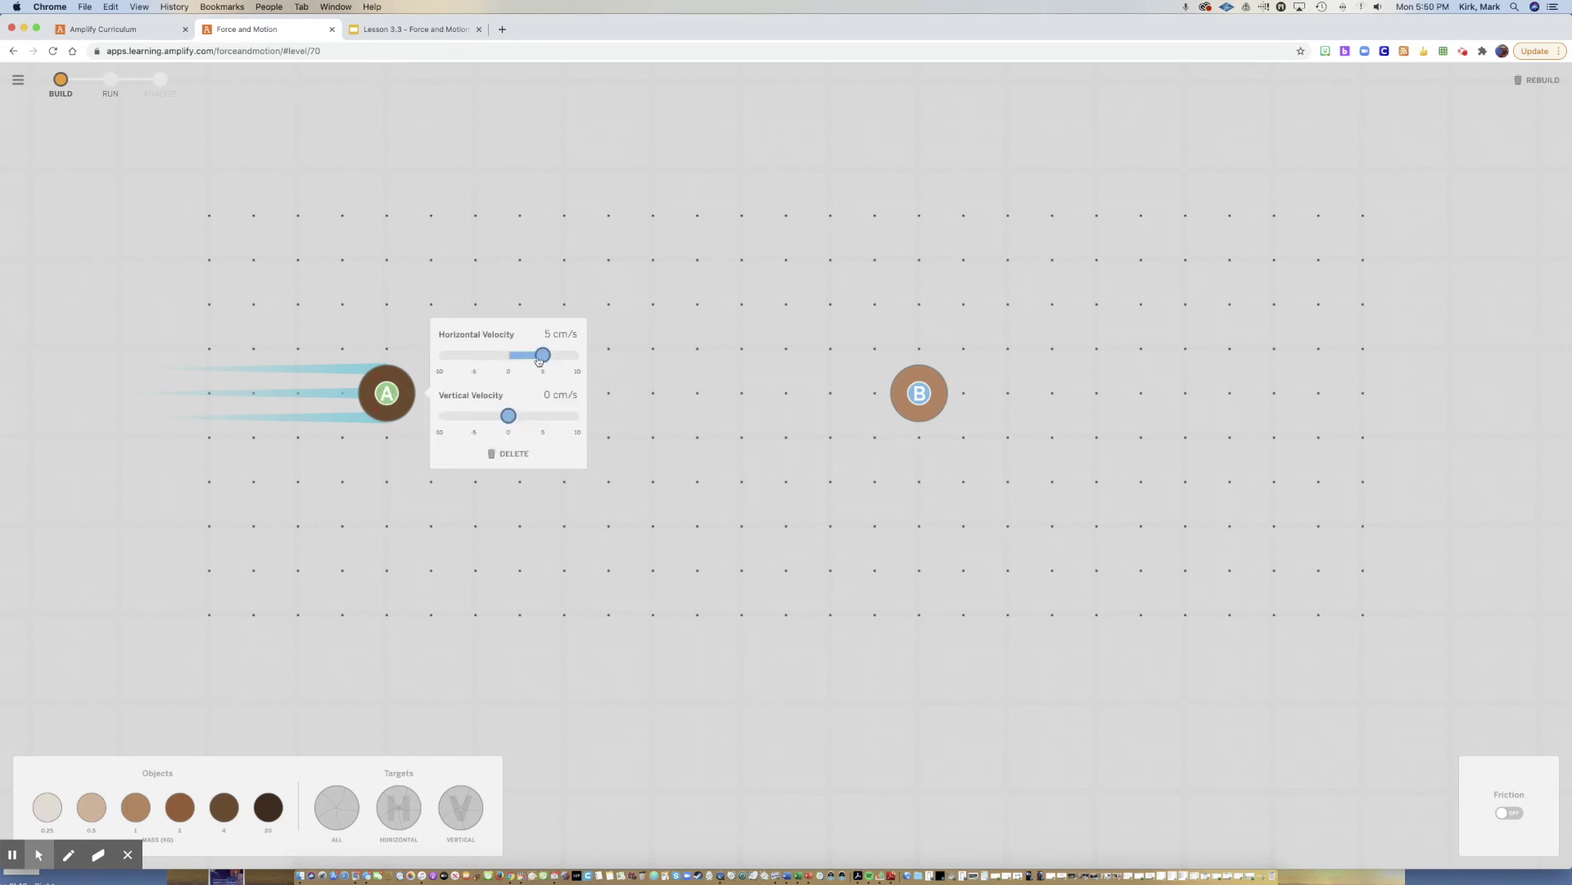
left_click(906, 397)
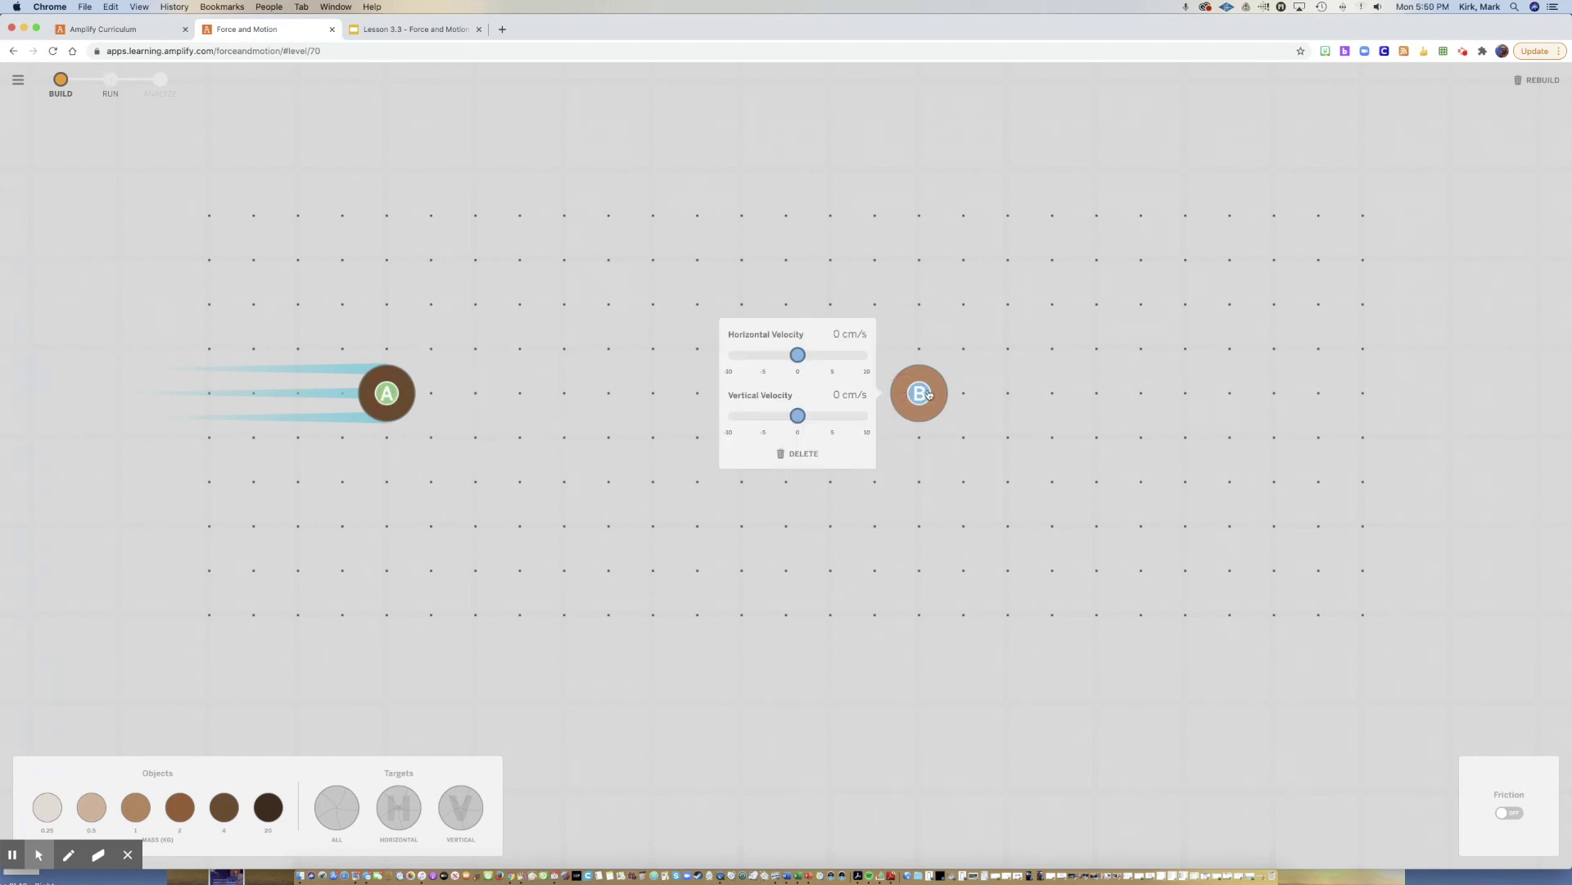
left_click(110, 79)
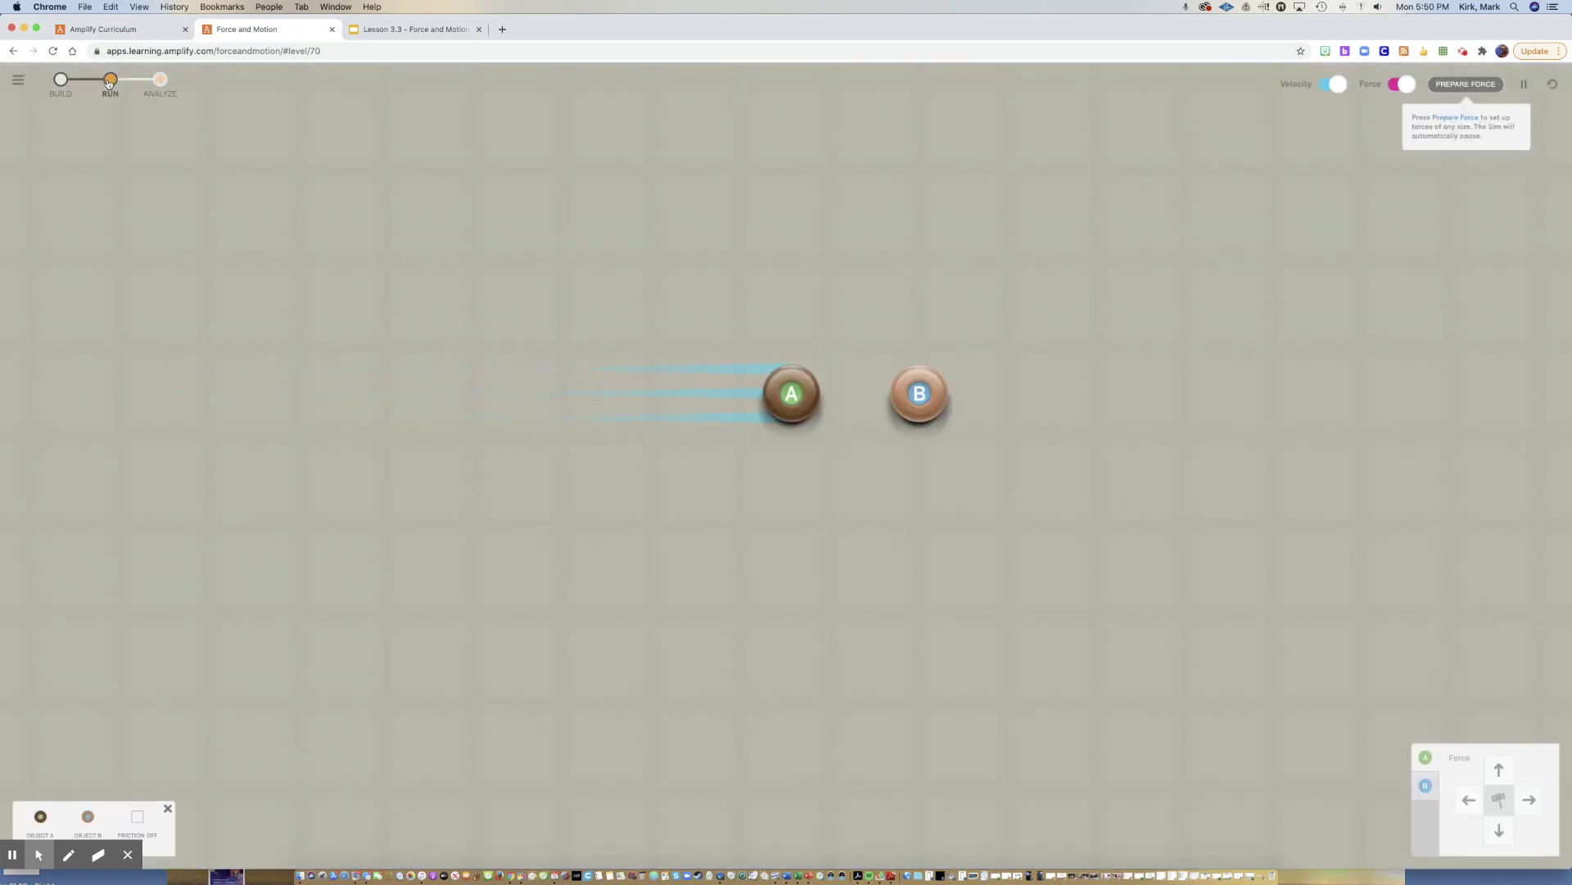
left_click(161, 82)
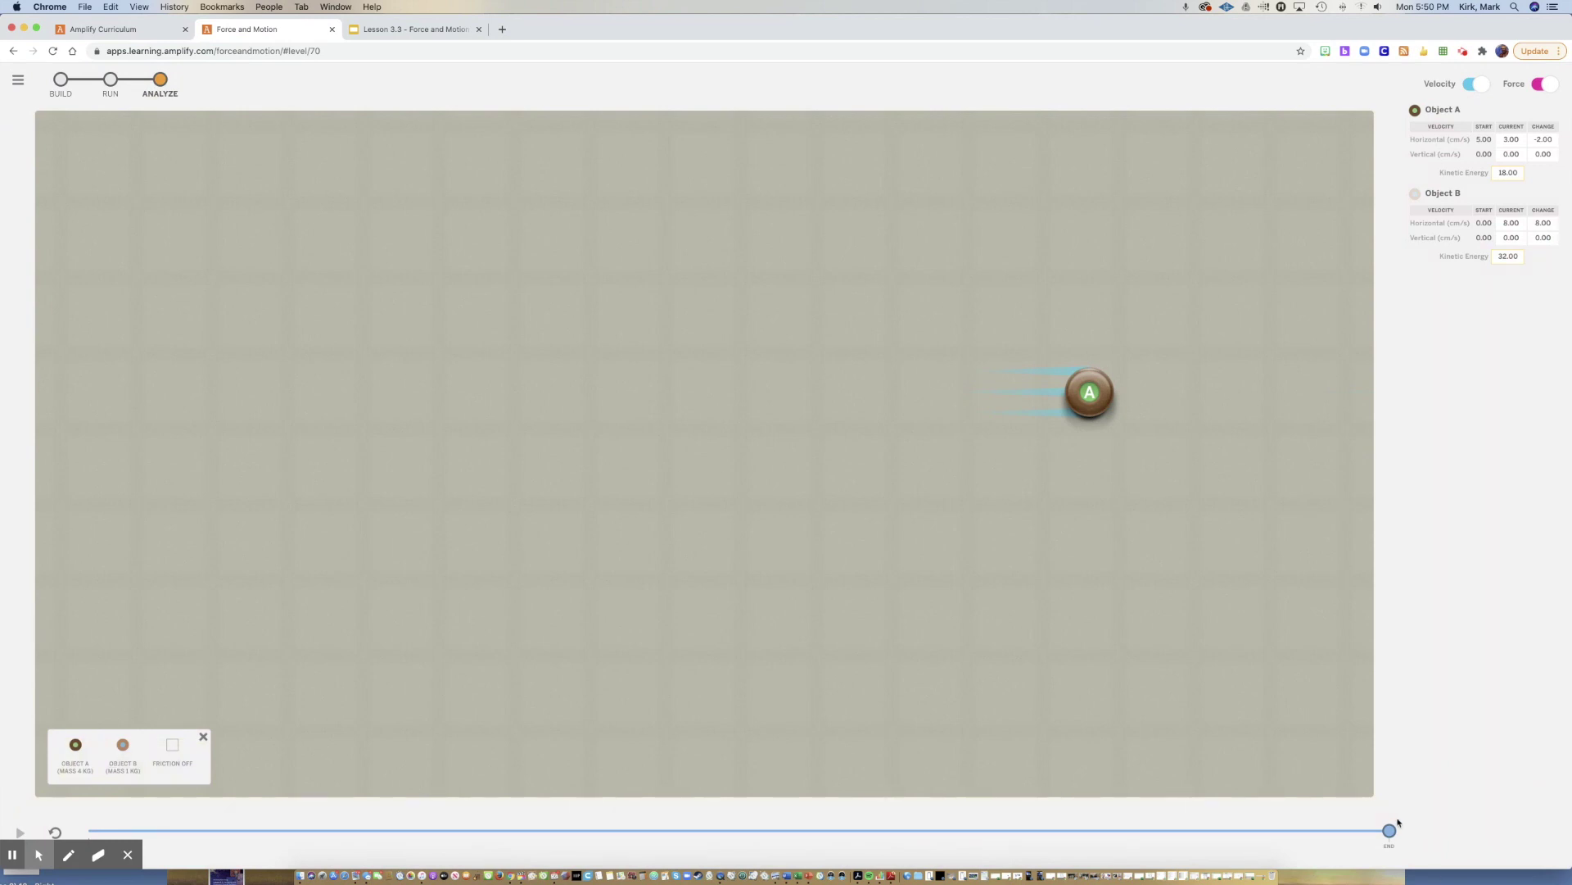
left_click_drag(1390, 830, 569, 831)
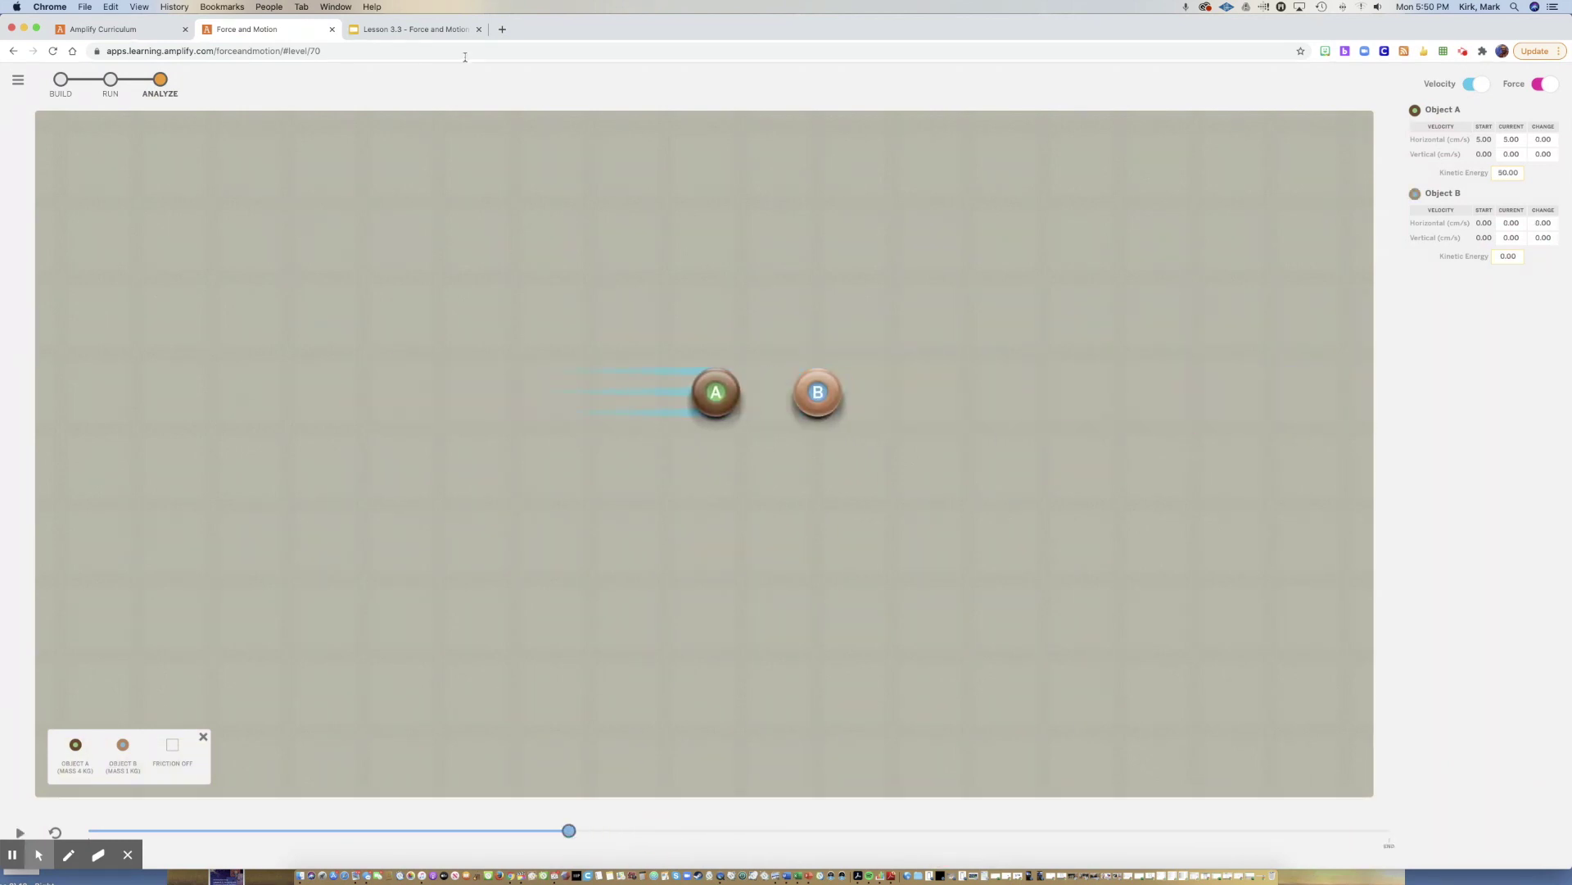
Scrub the replay to the A–B collision with equal 80 force arrows, comparing it with the warm-up table.
left_click(113, 30)
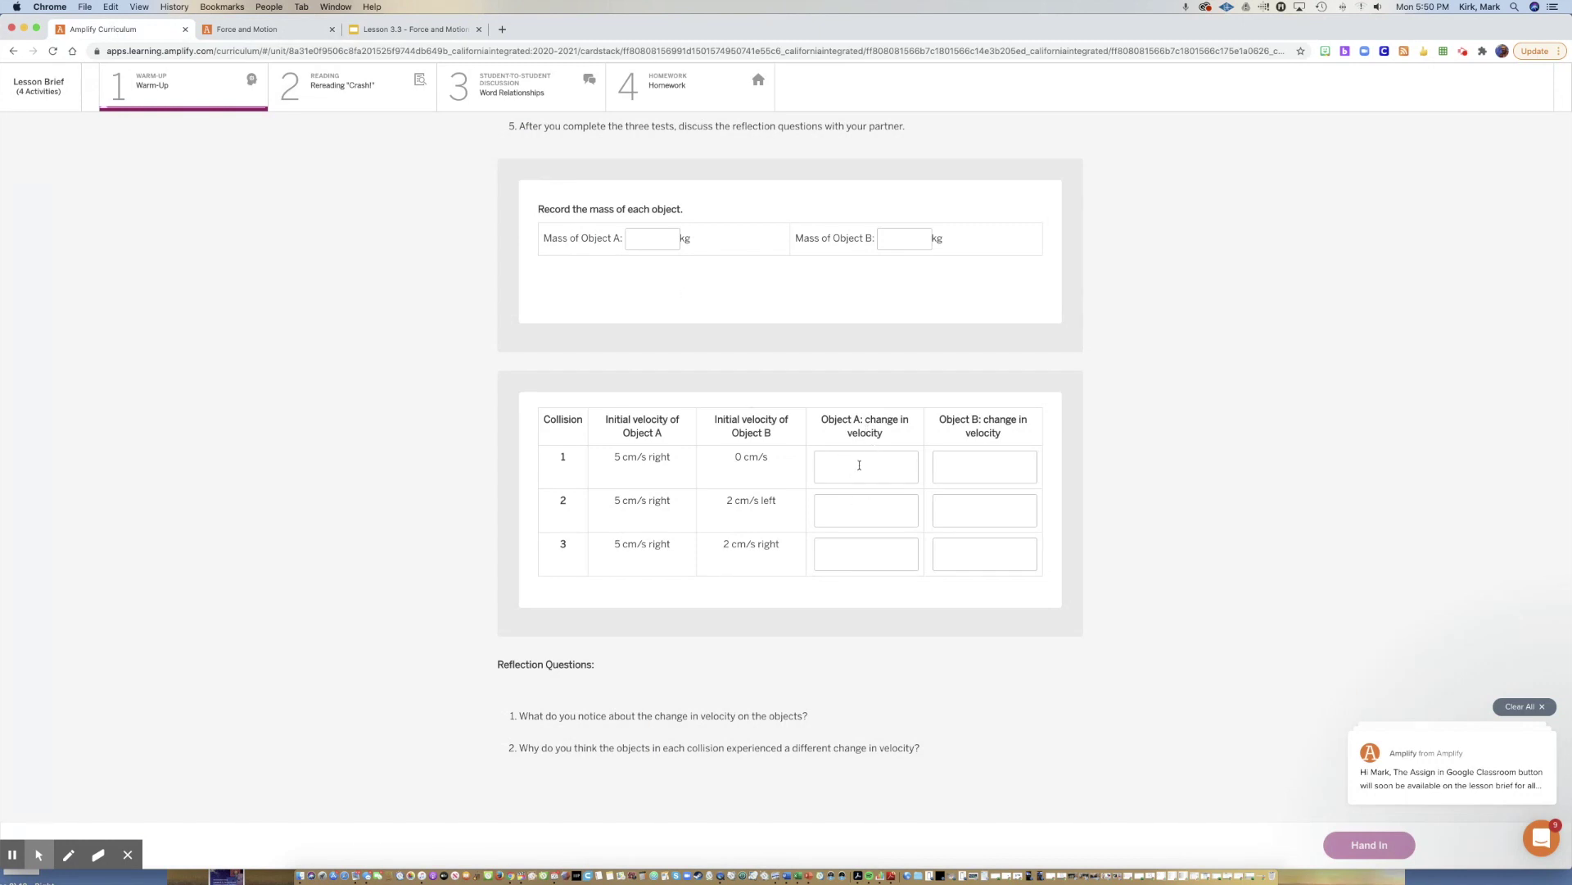
left_click(232, 30)
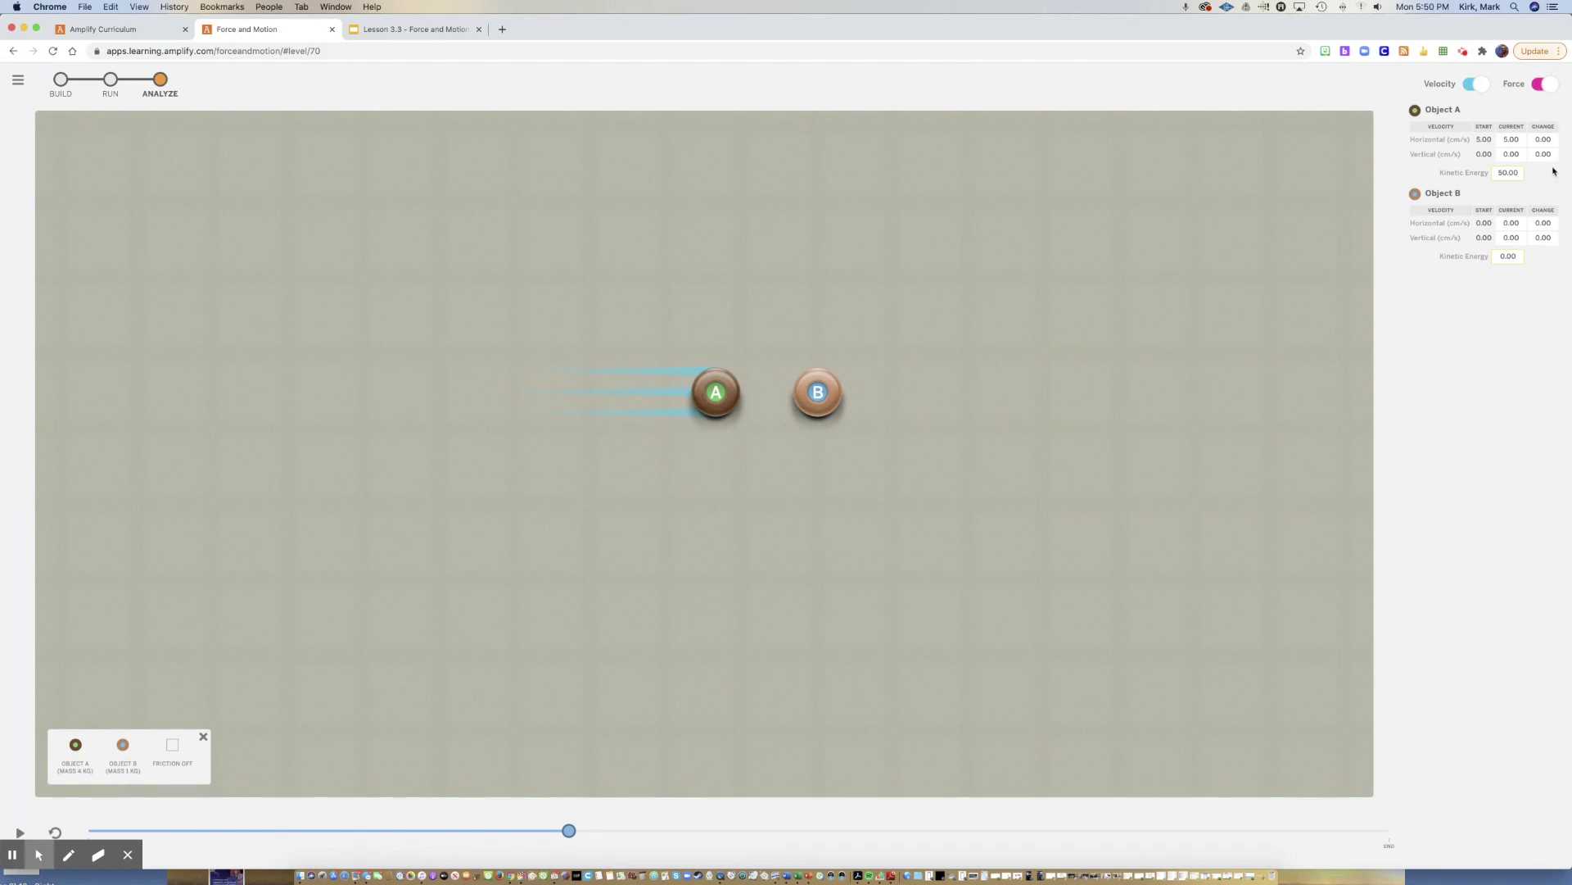
left_click_drag(569, 830, 876, 838)
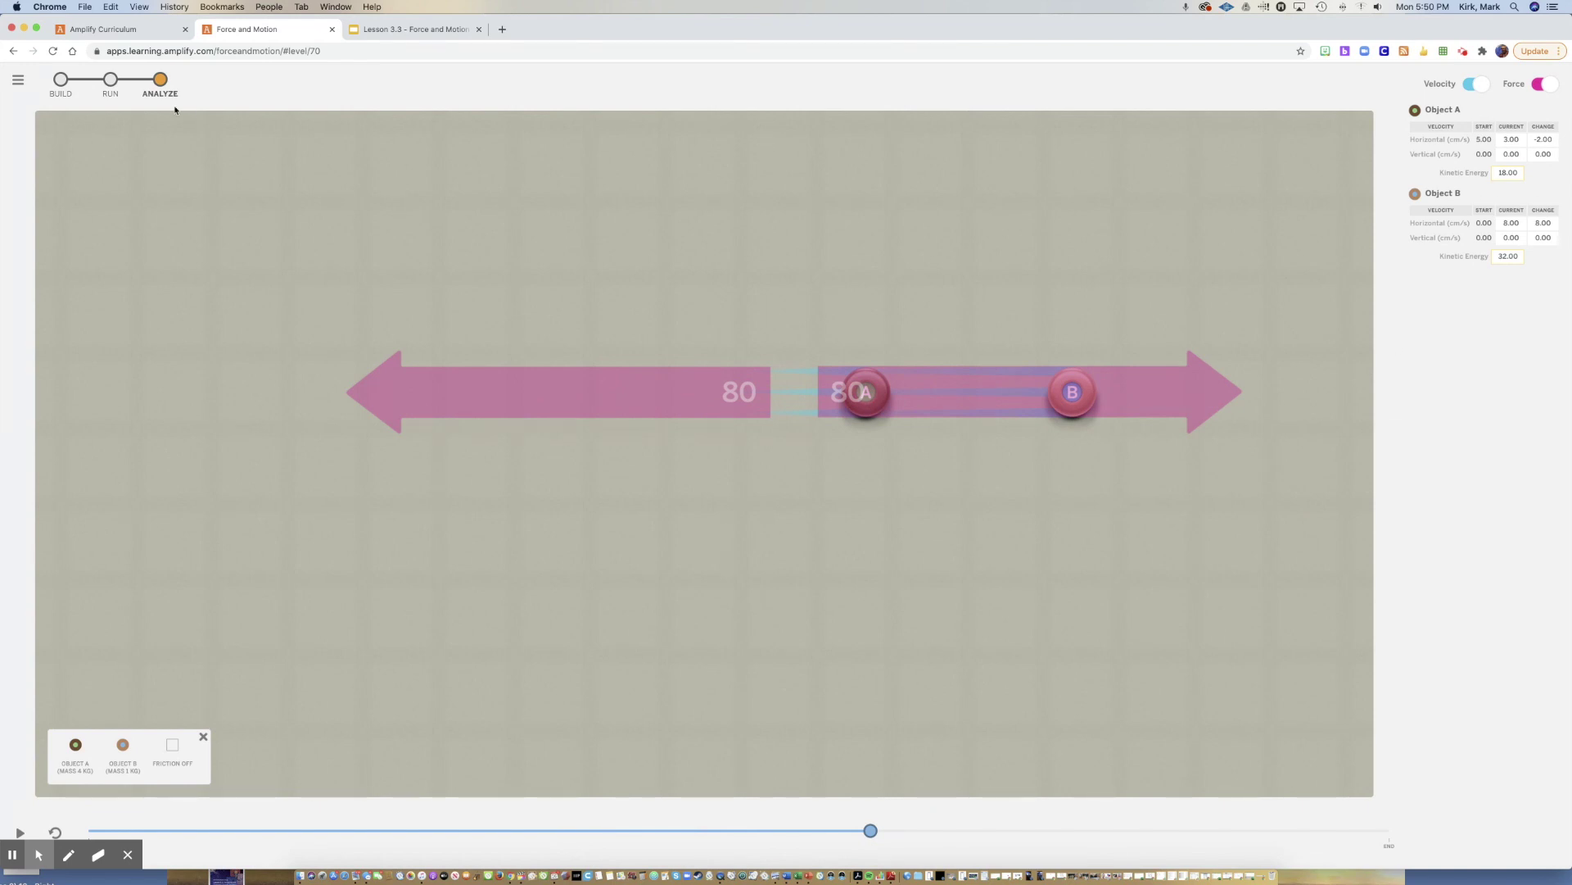
left_click(136, 30)
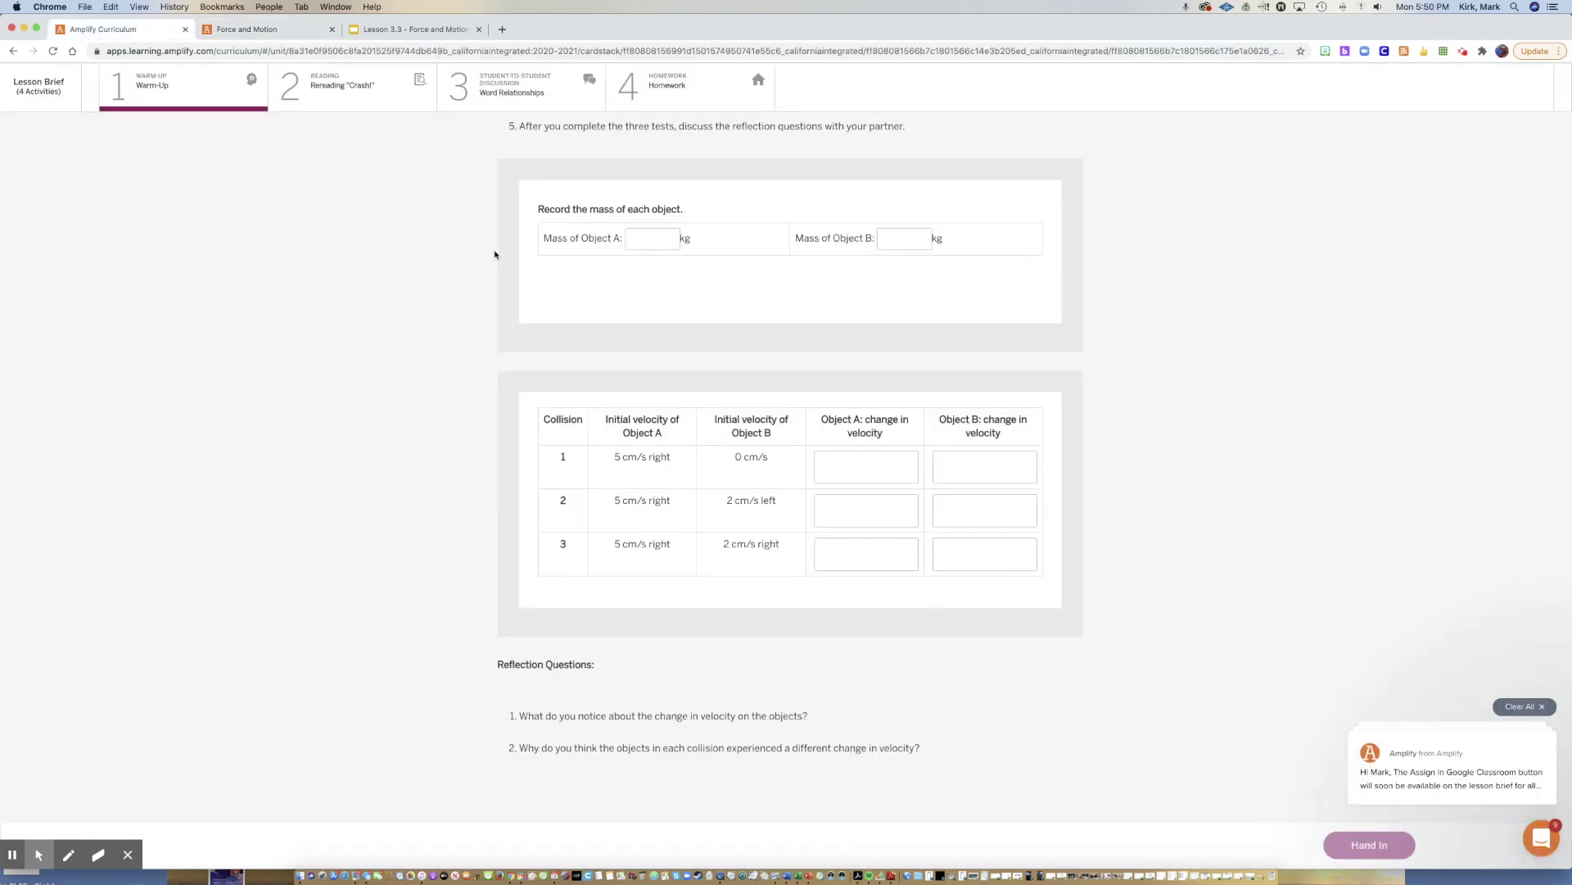
Highlight Object A's velocity in collisions 1–3 and reflection question 1, then move on to Rereading "Crash!".
left_click_drag(613, 459, 701, 460)
left_click_drag(607, 501, 665, 502)
left_click_drag(607, 550, 679, 551)
left_click_drag(521, 716, 838, 720)
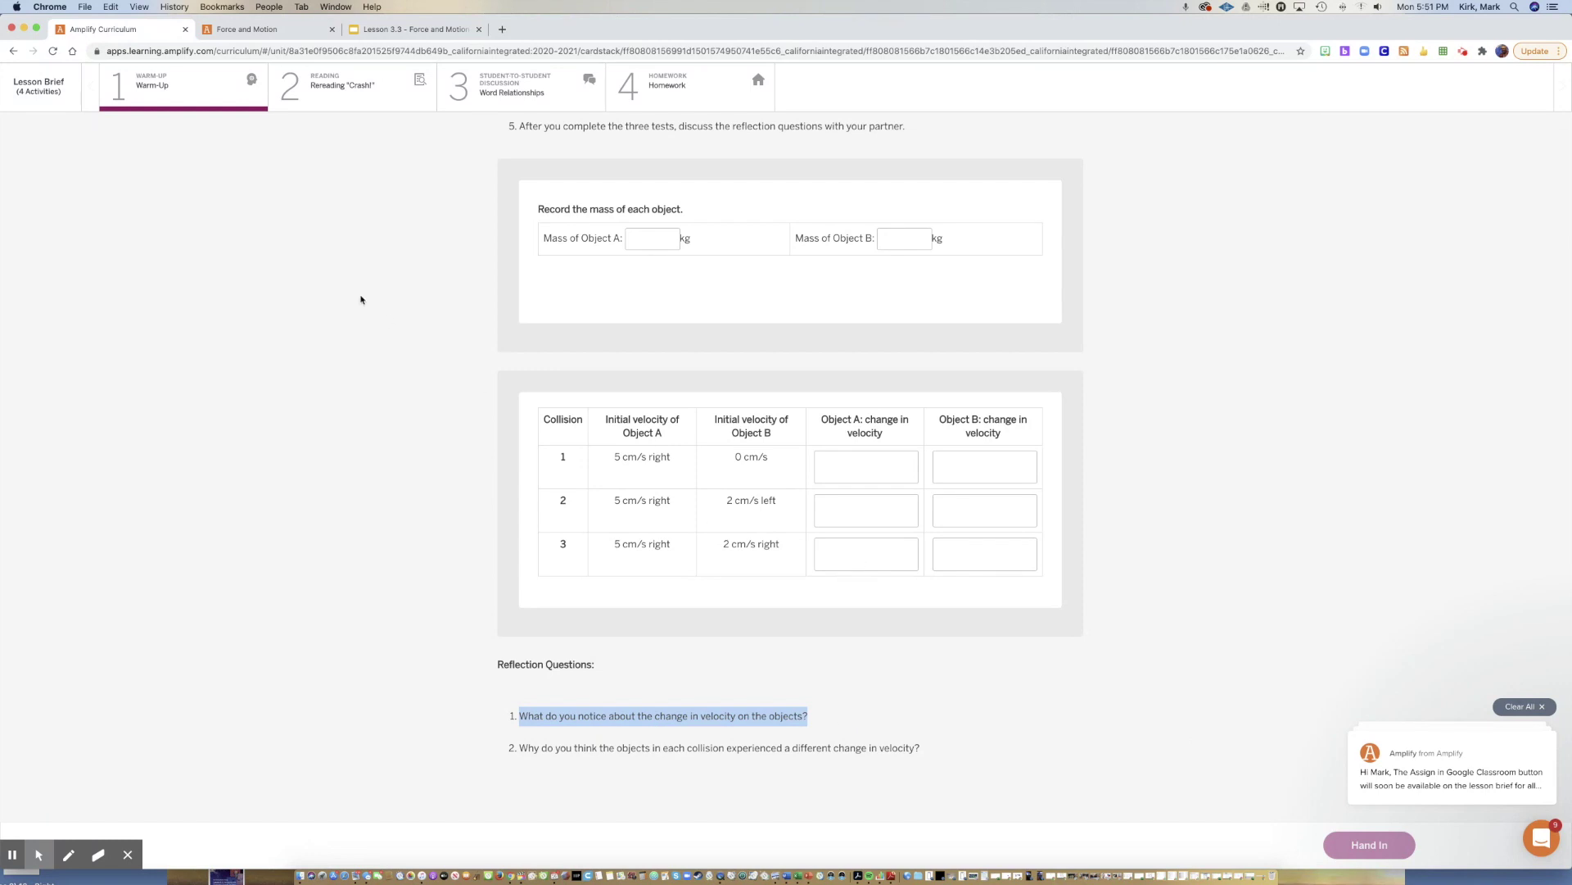
left_click(344, 86)
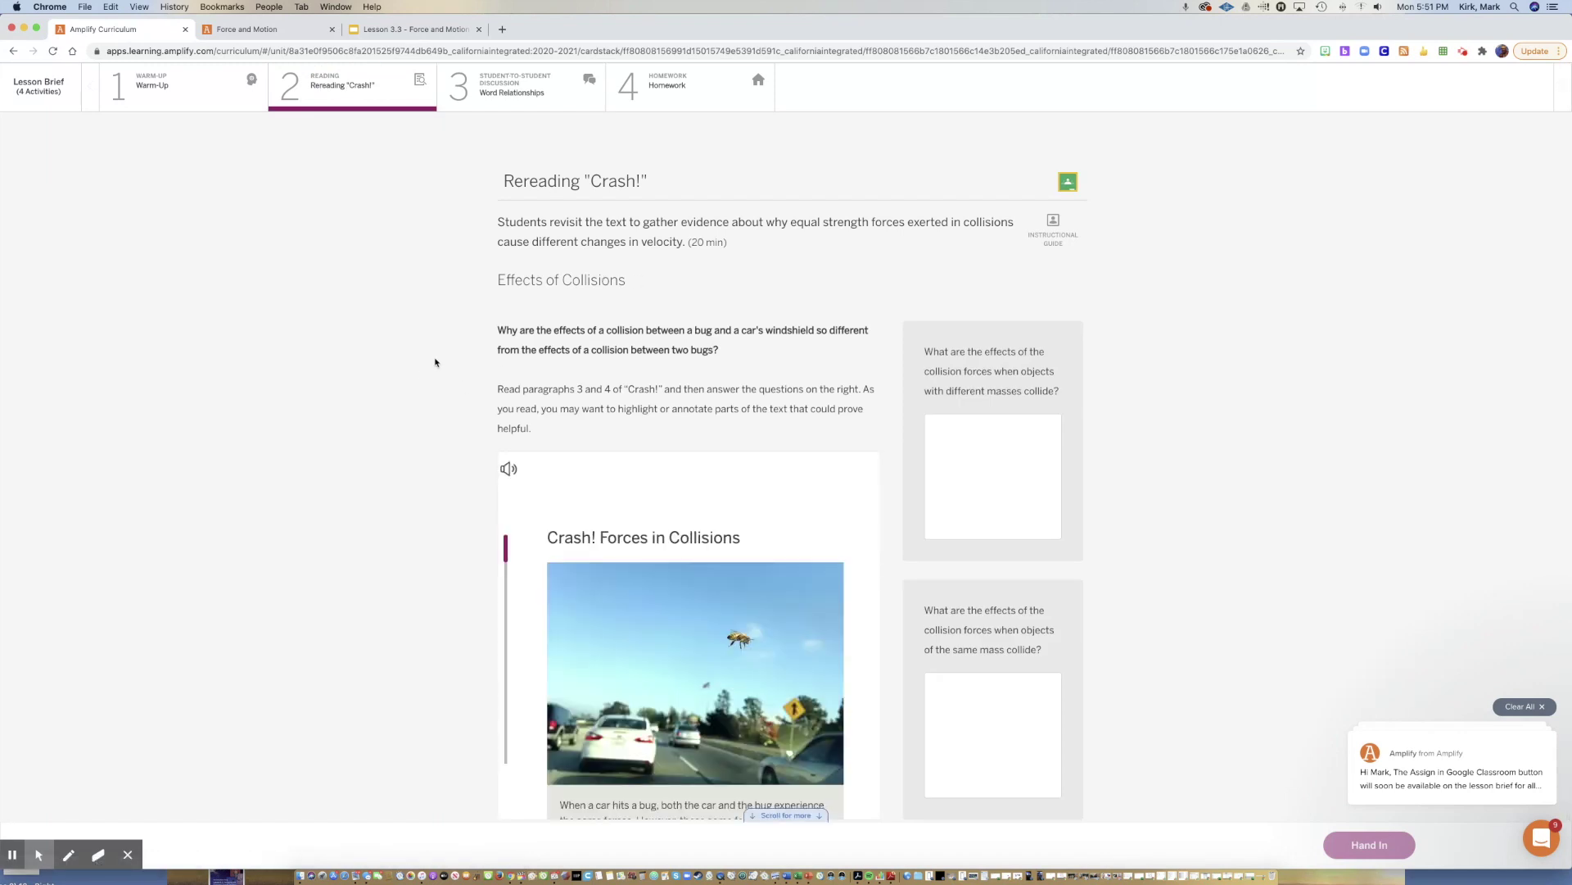
Scroll the Crash! article to the pool-ball section and highlight the bug-and-windshield question, then go to Homework.
scroll(435, 362, "down", 1)
scroll(758, 506, "down", 2)
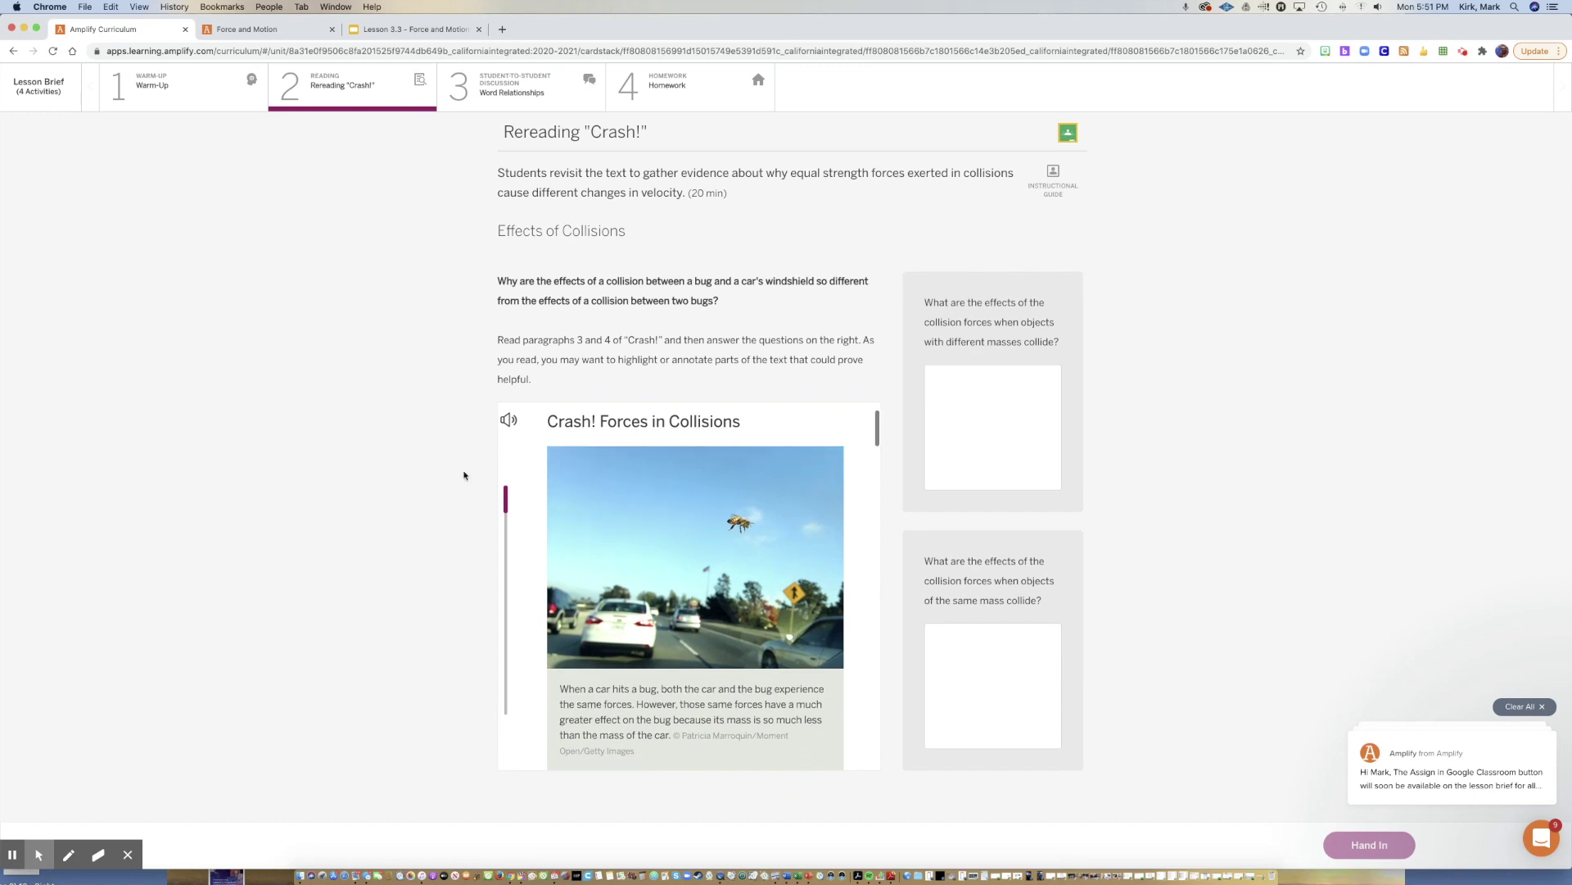
scroll(627, 515, "down", 1)
scroll(627, 515, "down", 4)
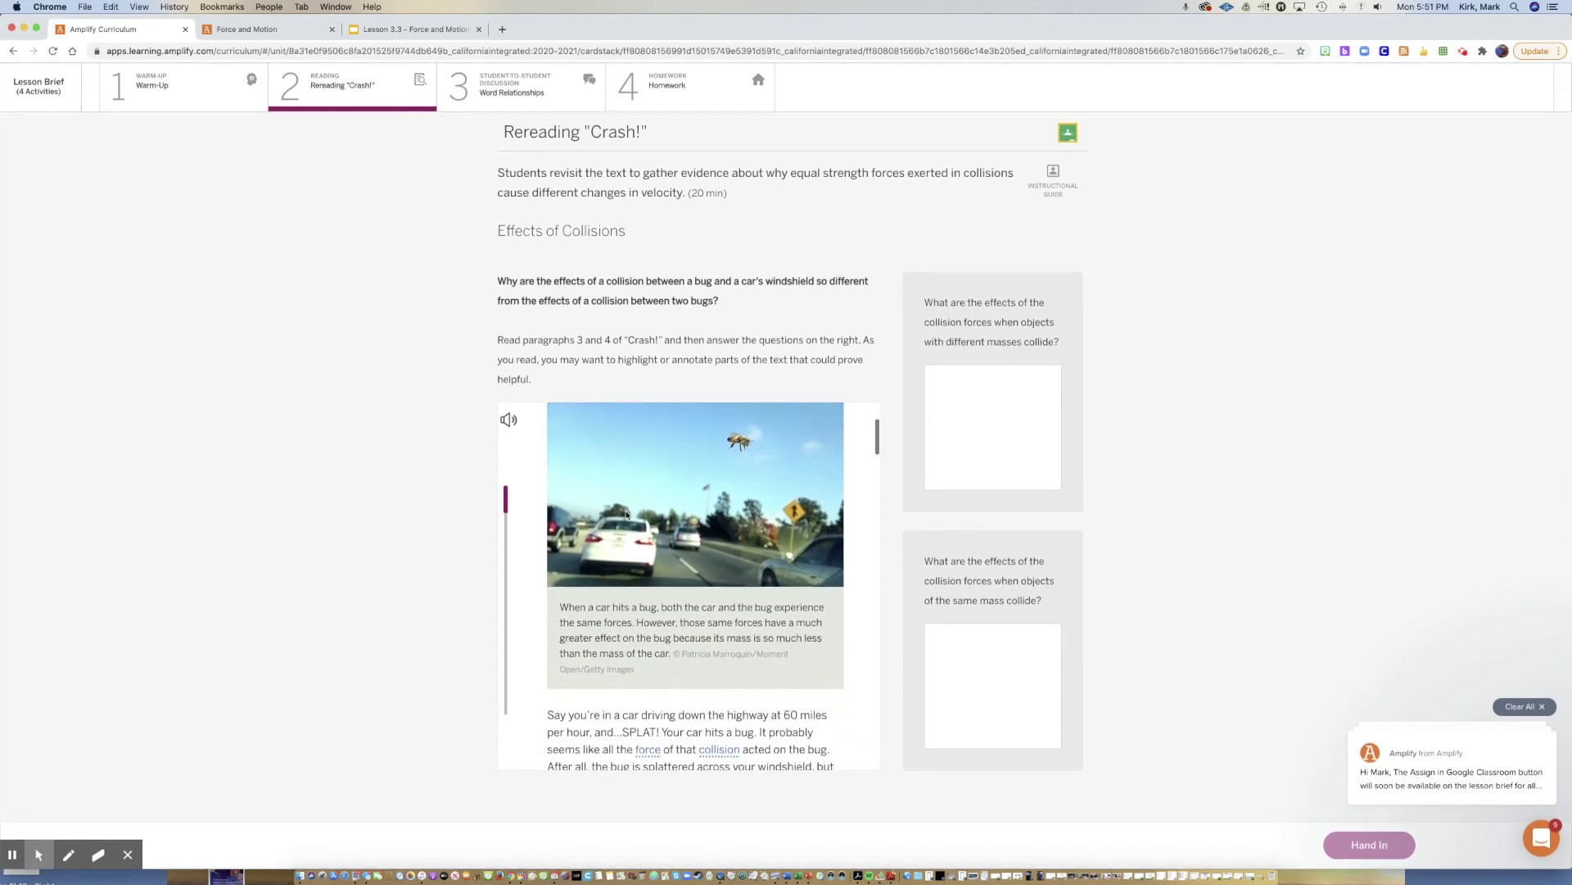
scroll(627, 515, "down", 12)
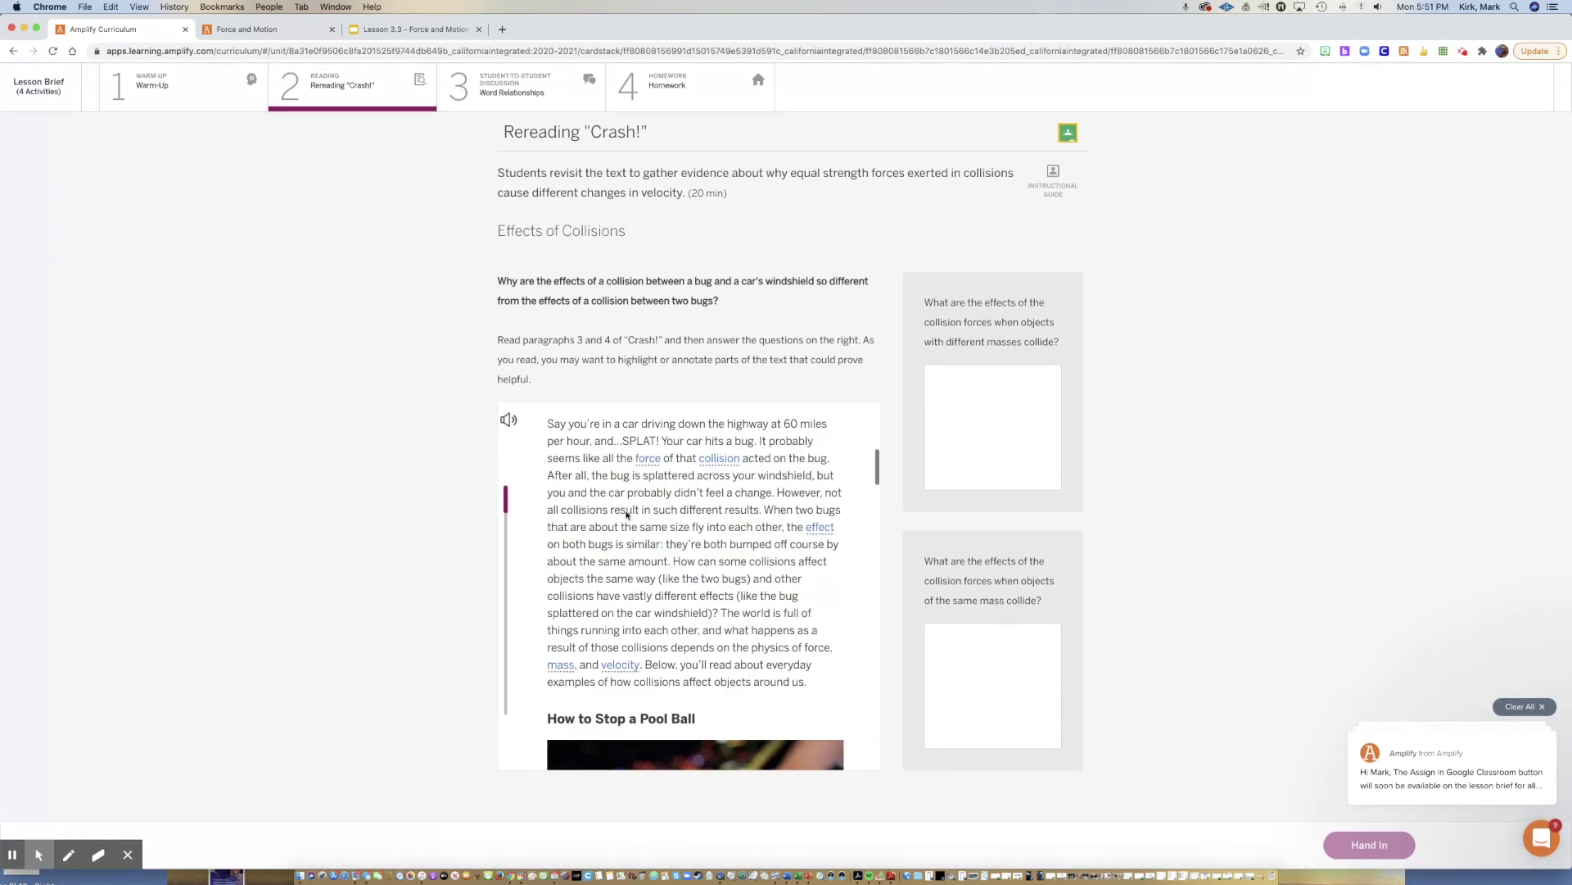
scroll(626, 515, "down", 15)
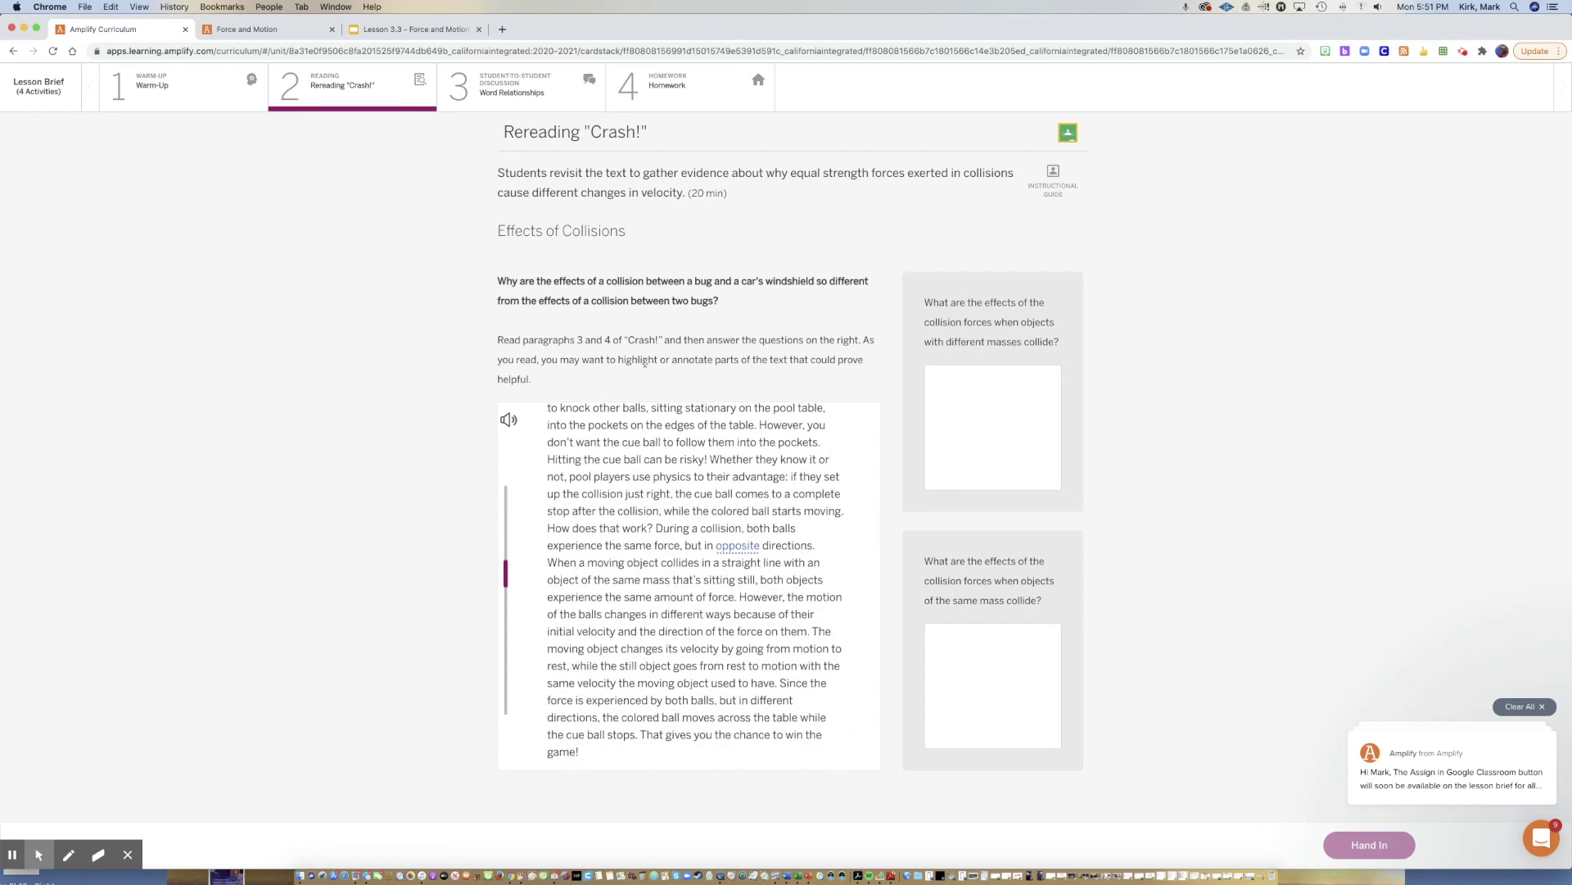
left_click_drag(492, 342, 662, 339)
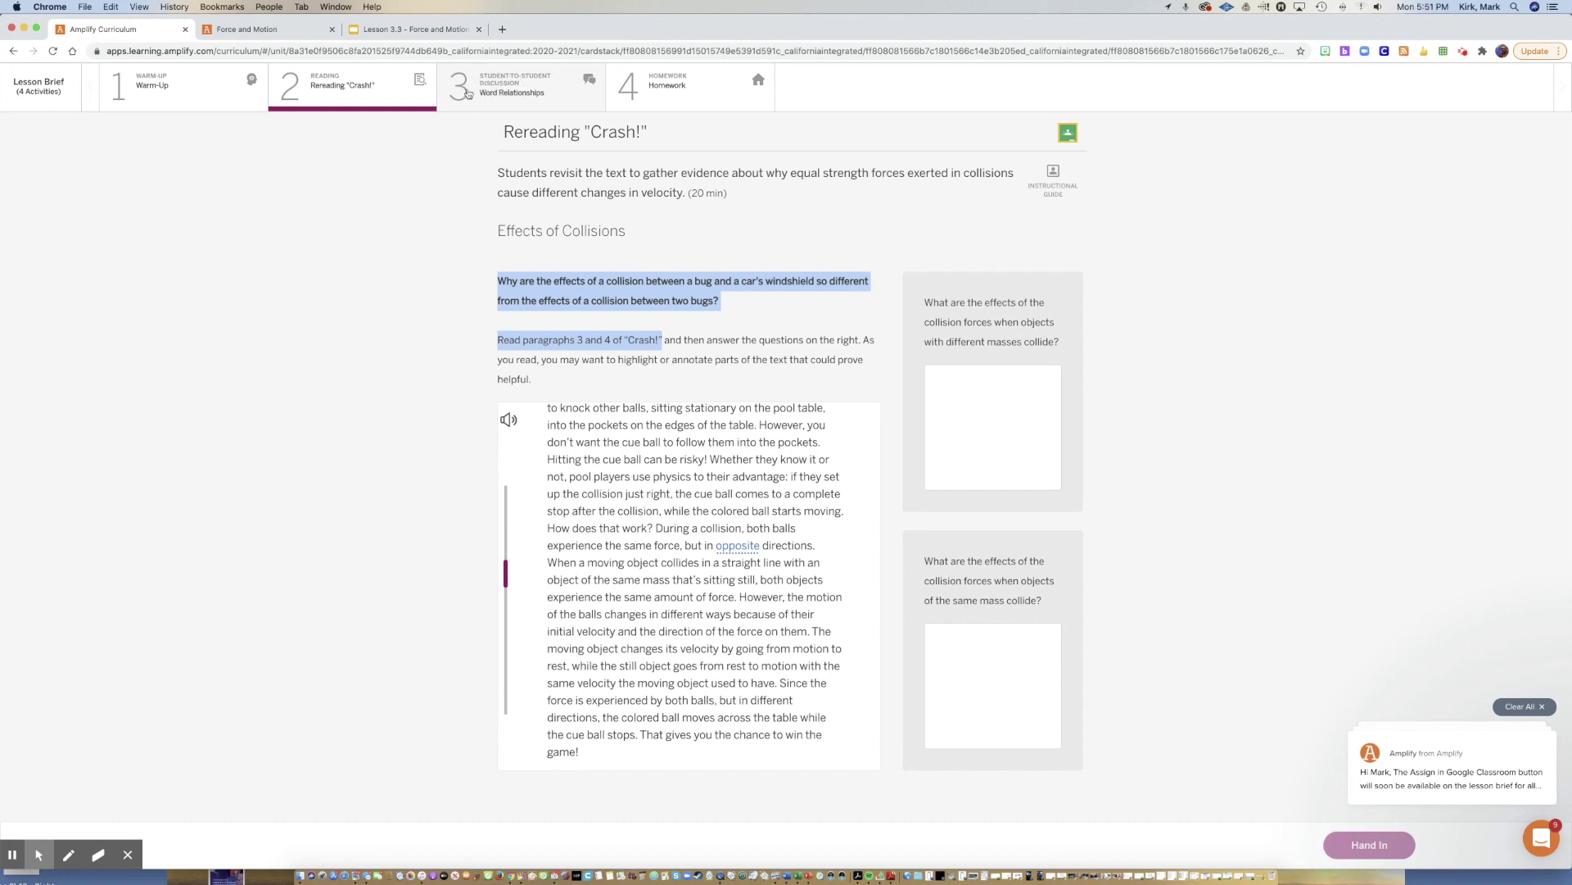
left_click(686, 92)
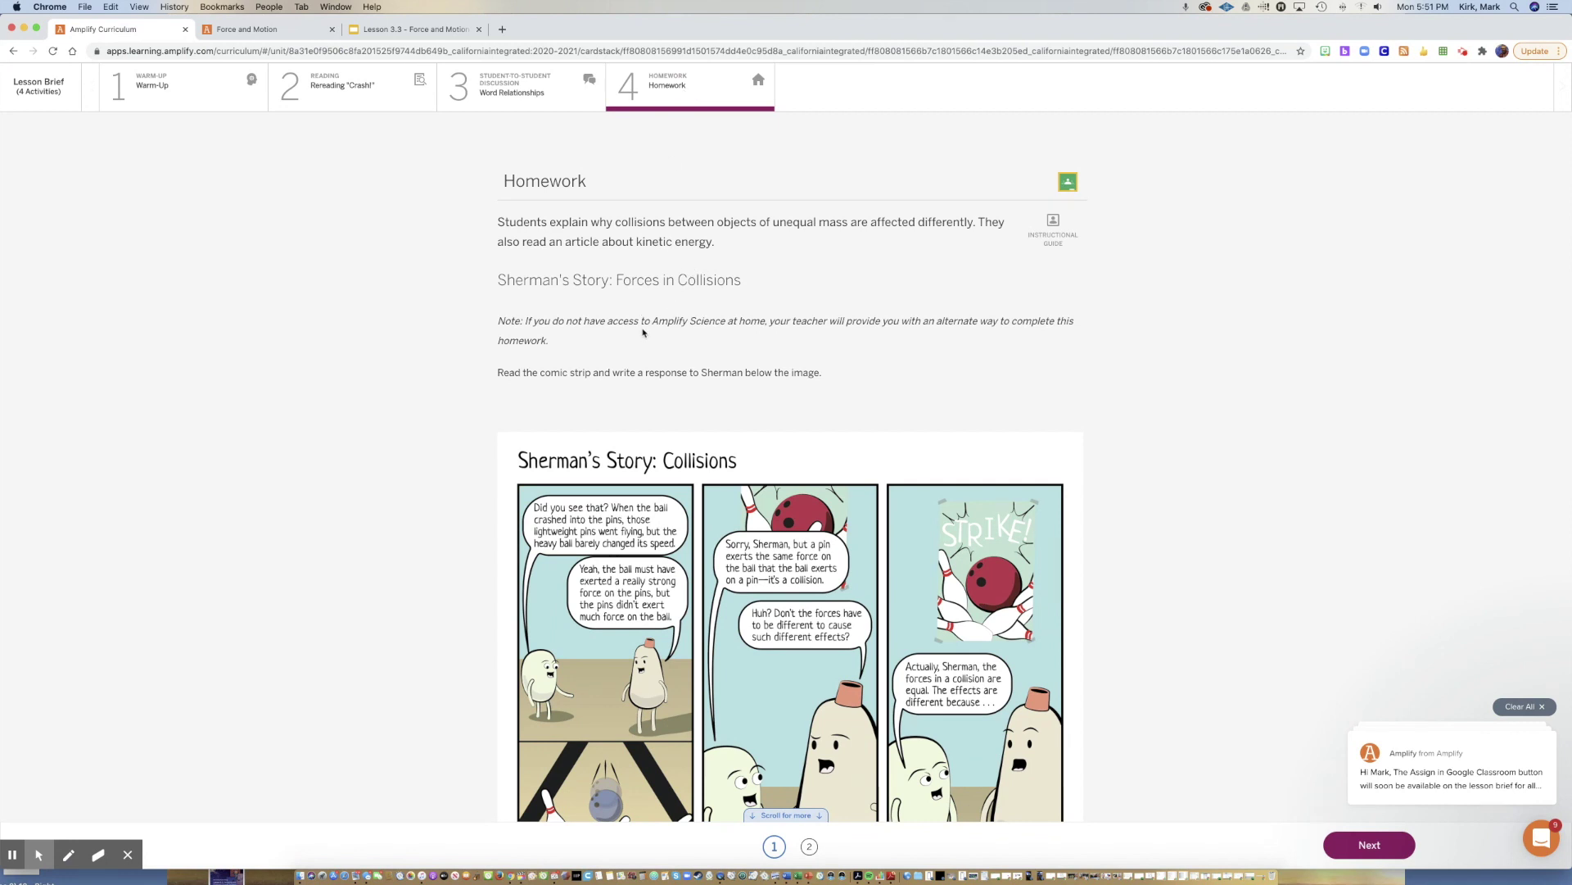
Scroll to the Sherman's Story comic, highlight the finish-Sherman's-explanation question, then go to page 2.
scroll(516, 324, "down", 1)
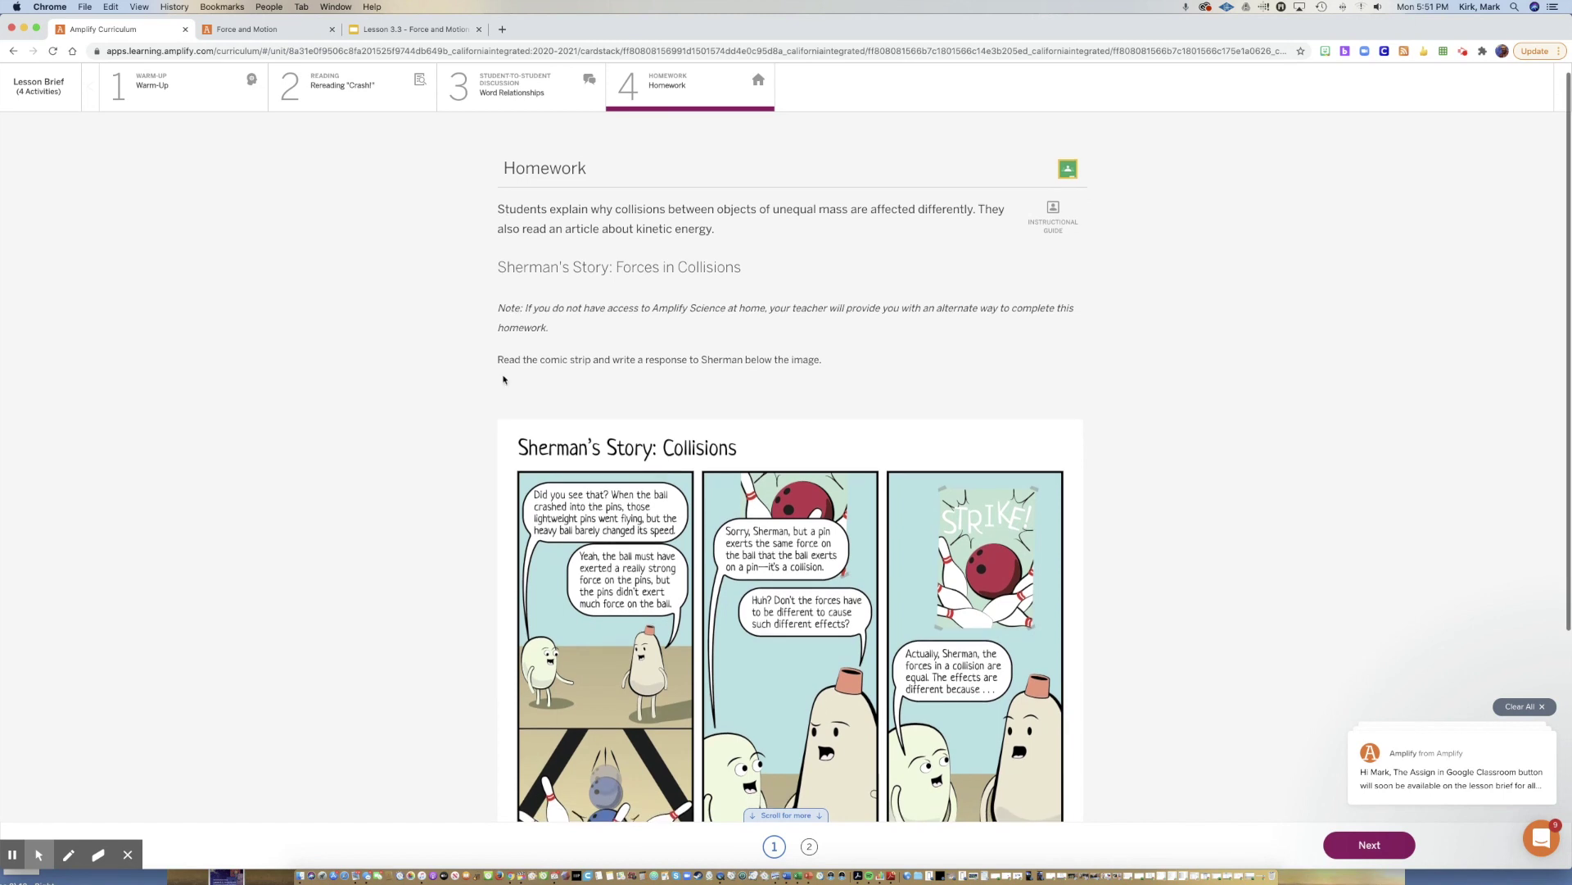
scroll(504, 380, "down", 3)
scroll(712, 407, "down", 5)
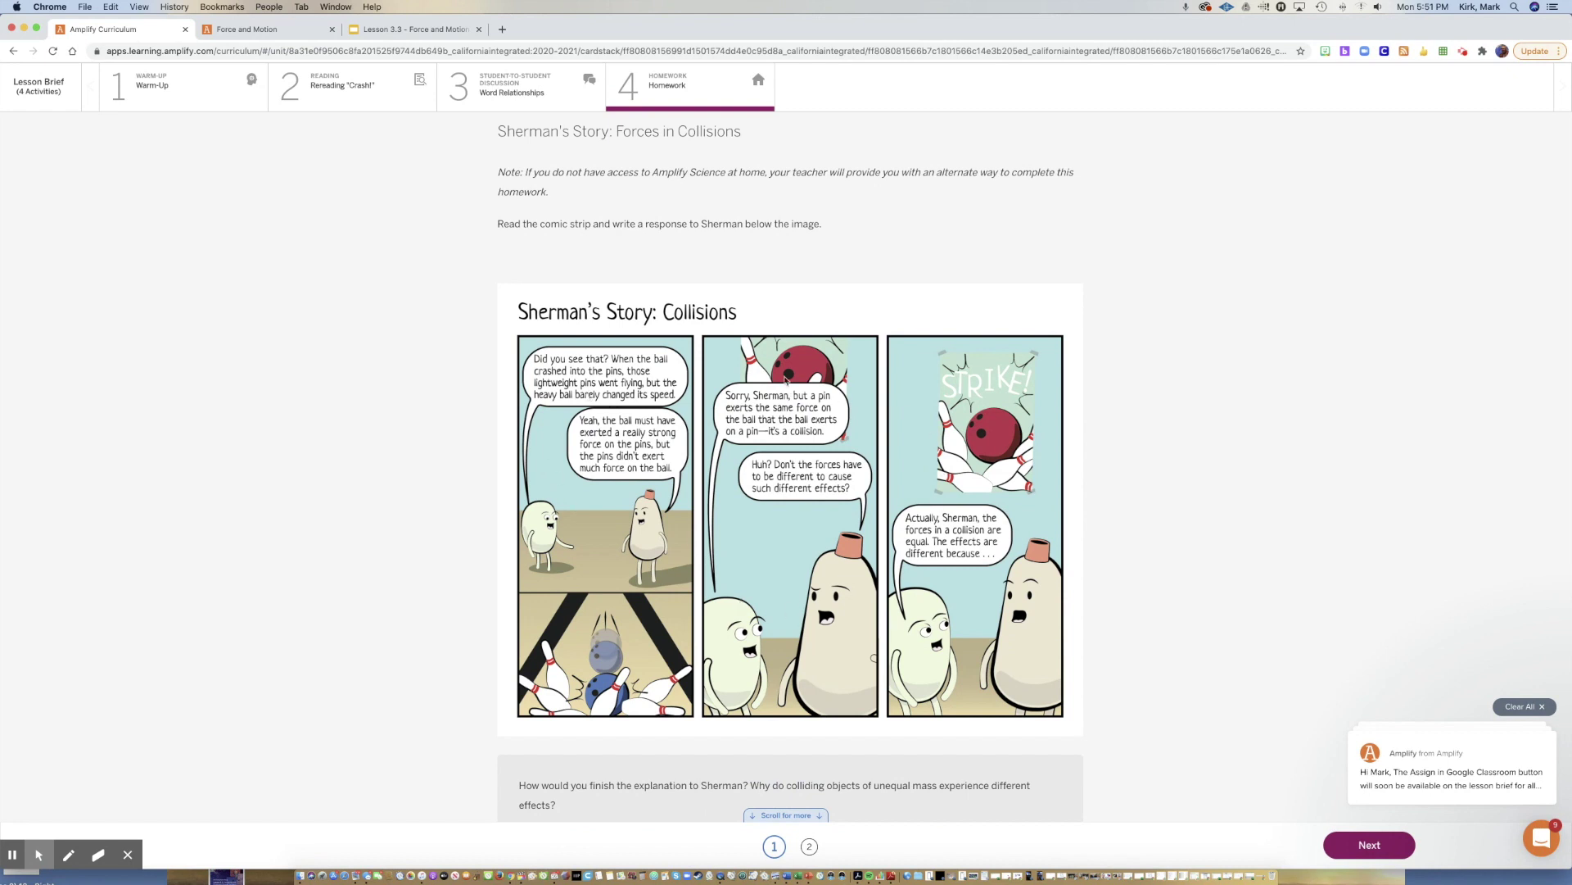
scroll(402, 470, "down", 5)
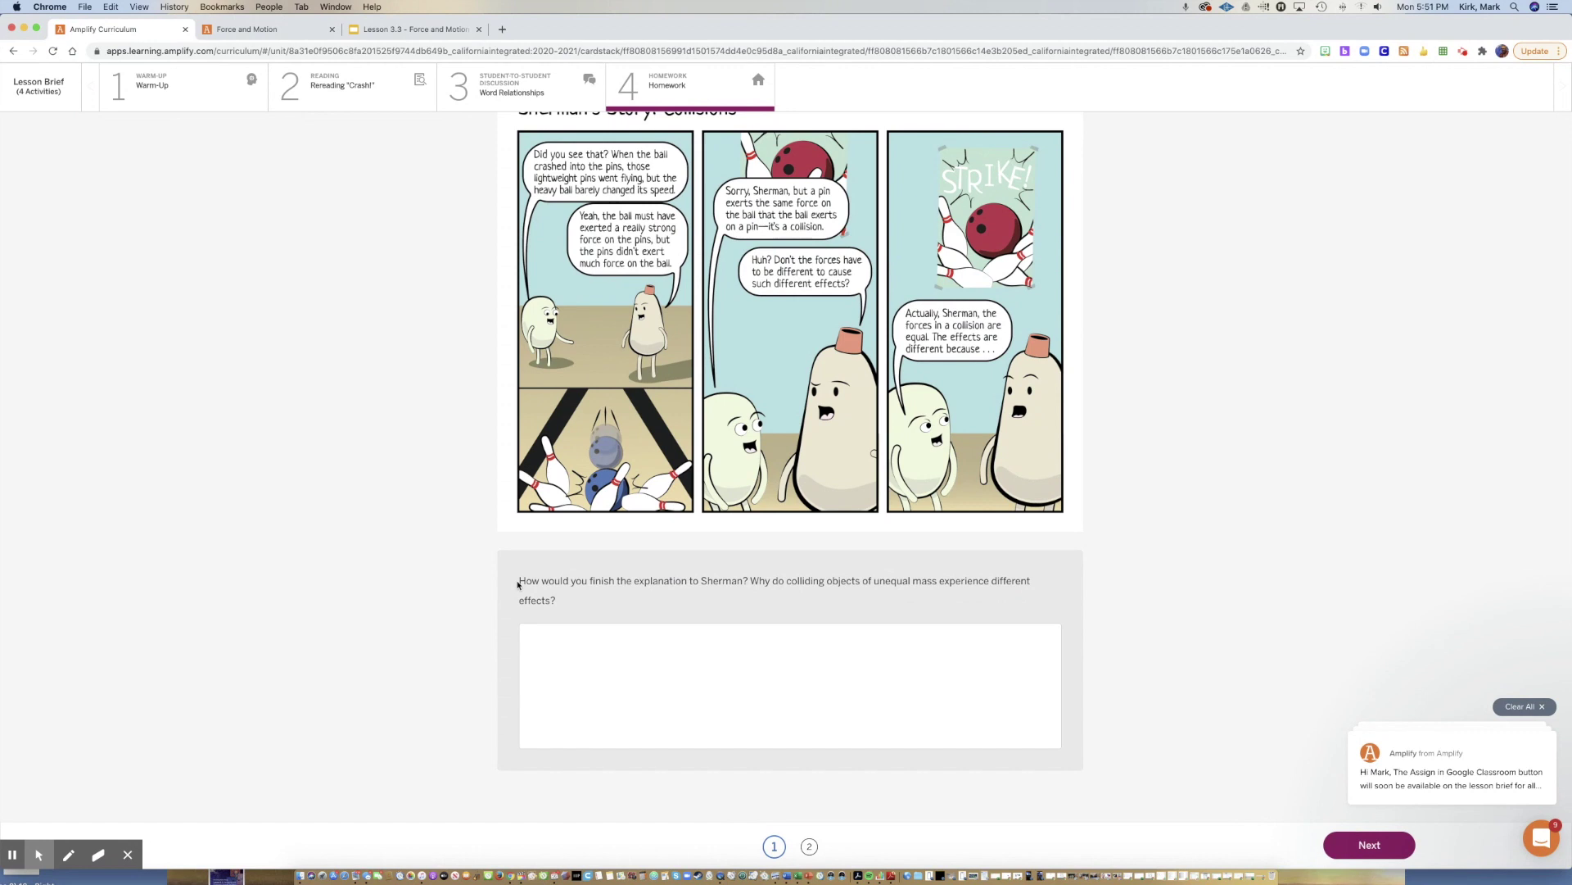
left_click_drag(518, 584, 1013, 603)
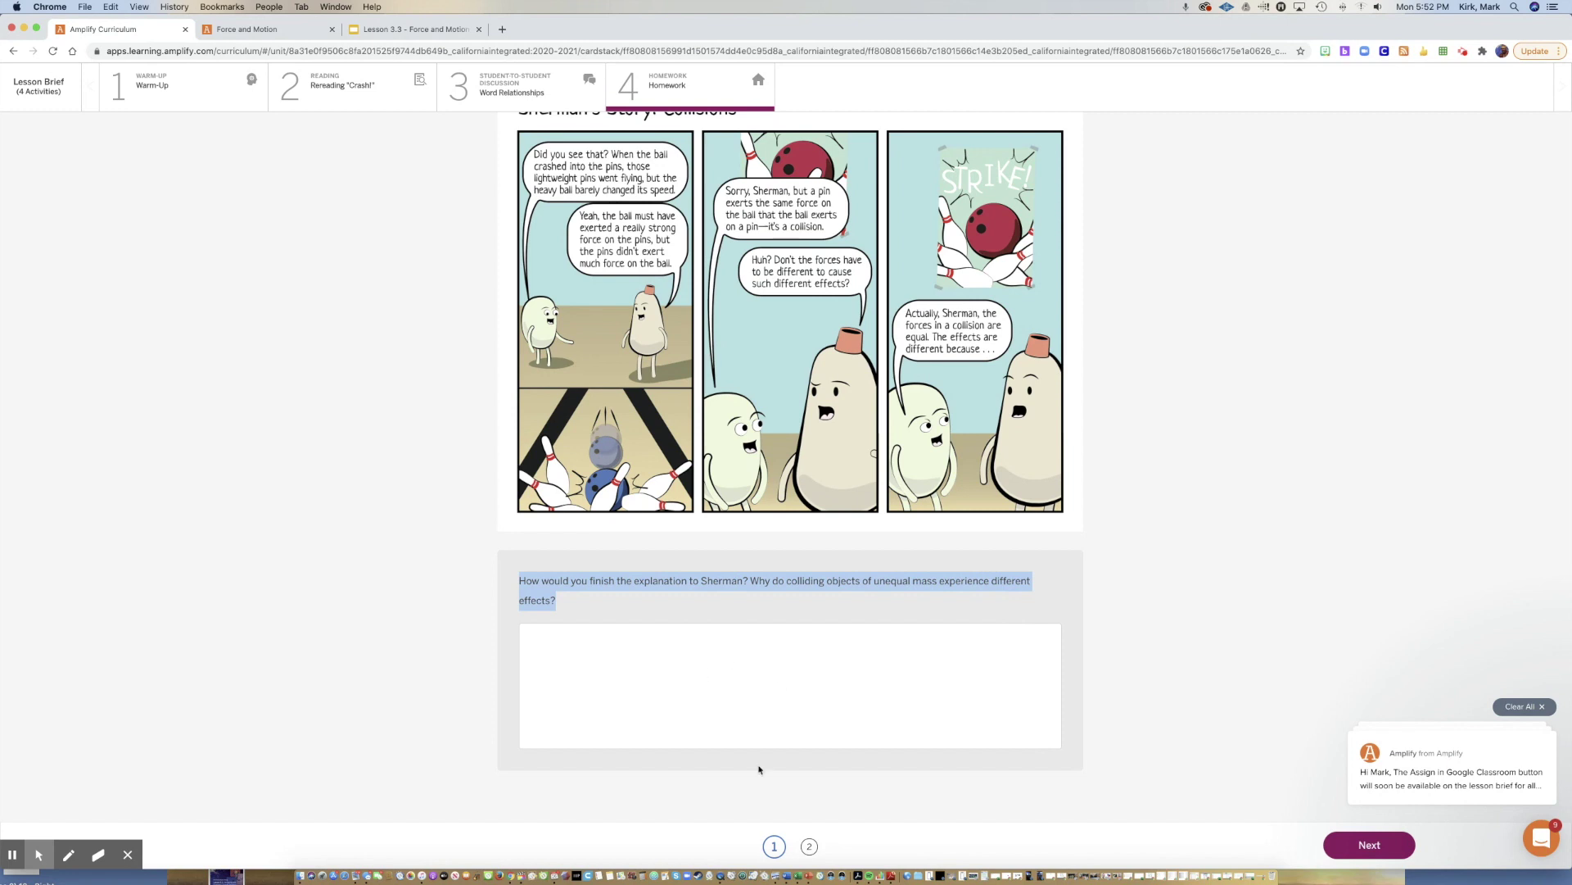
left_click(809, 846)
Scroll through the Wrecking Ball article down to its two kinetic-energy questions.
scroll(421, 534, "down", 3)
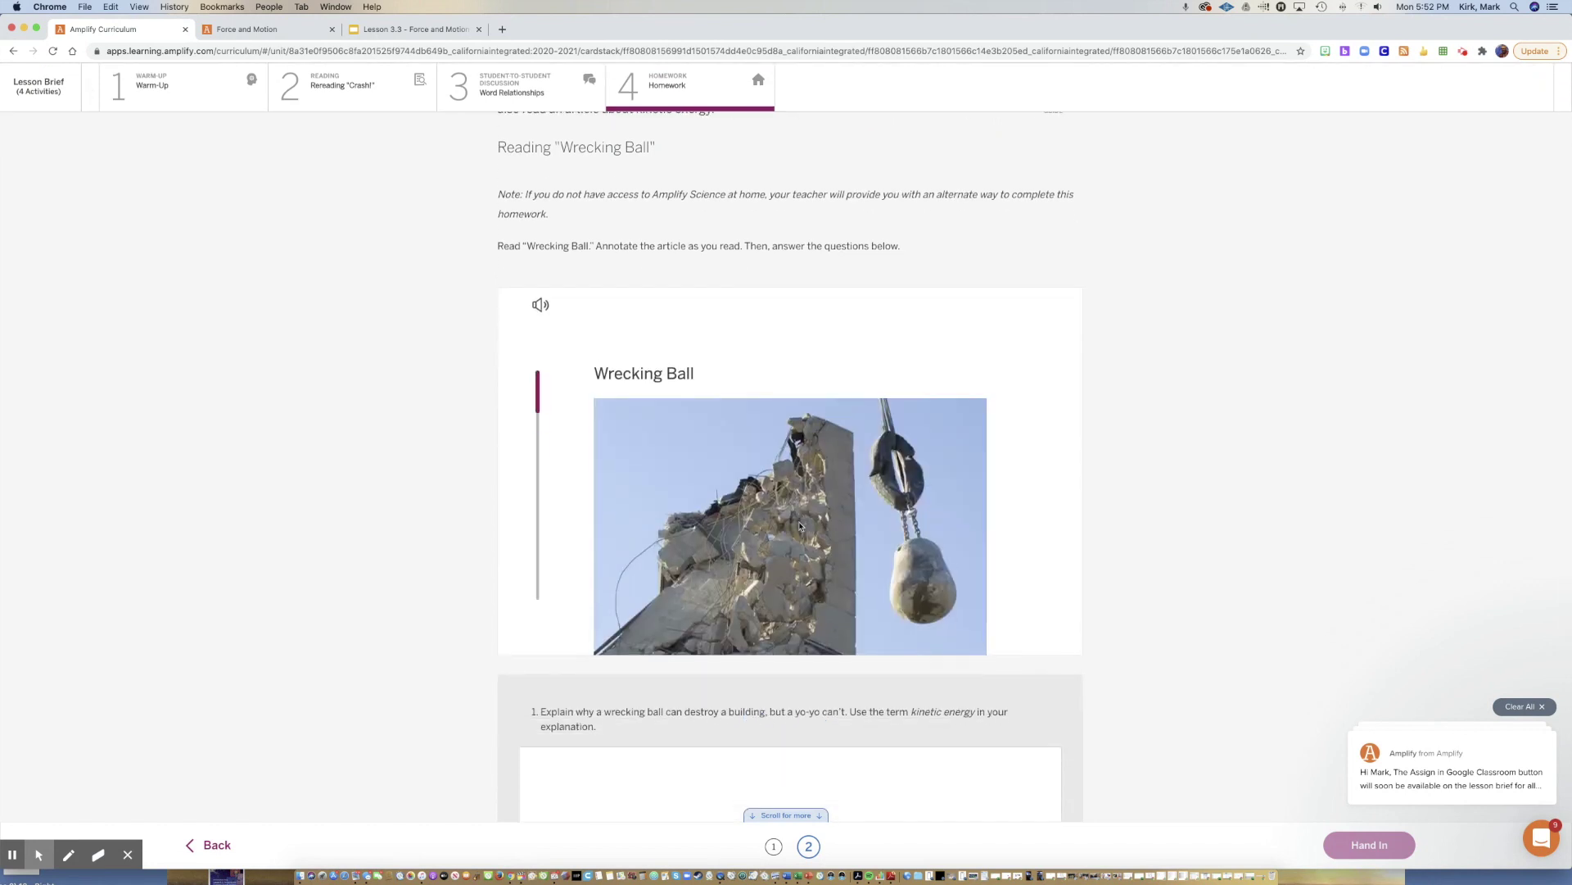
scroll(770, 530, "down", 1)
scroll(771, 529, "down", 5)
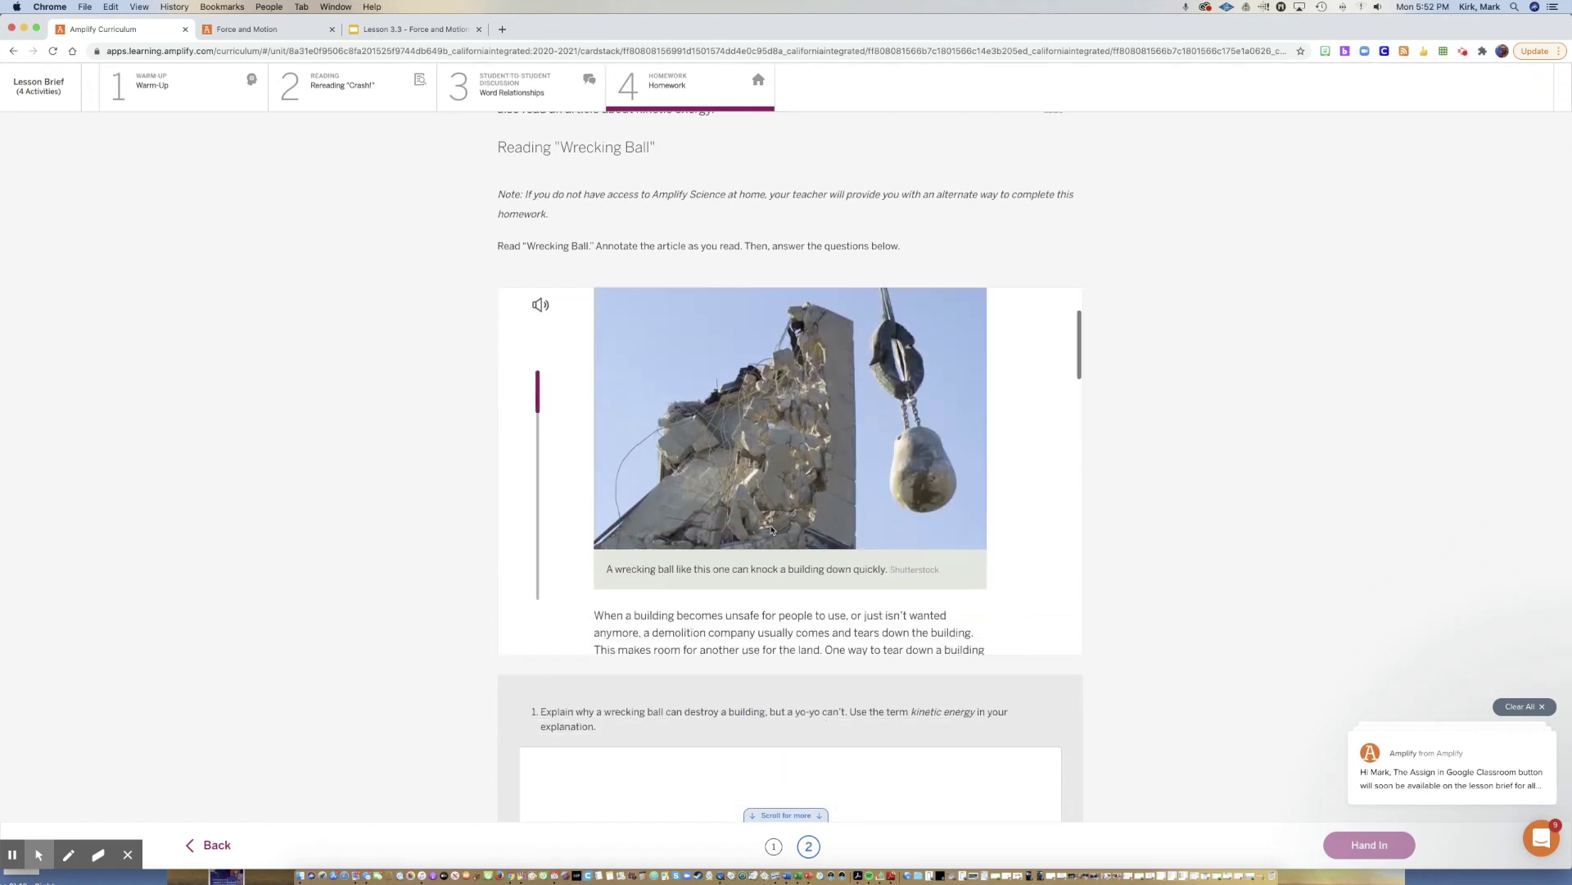
scroll(770, 530, "down", 6)
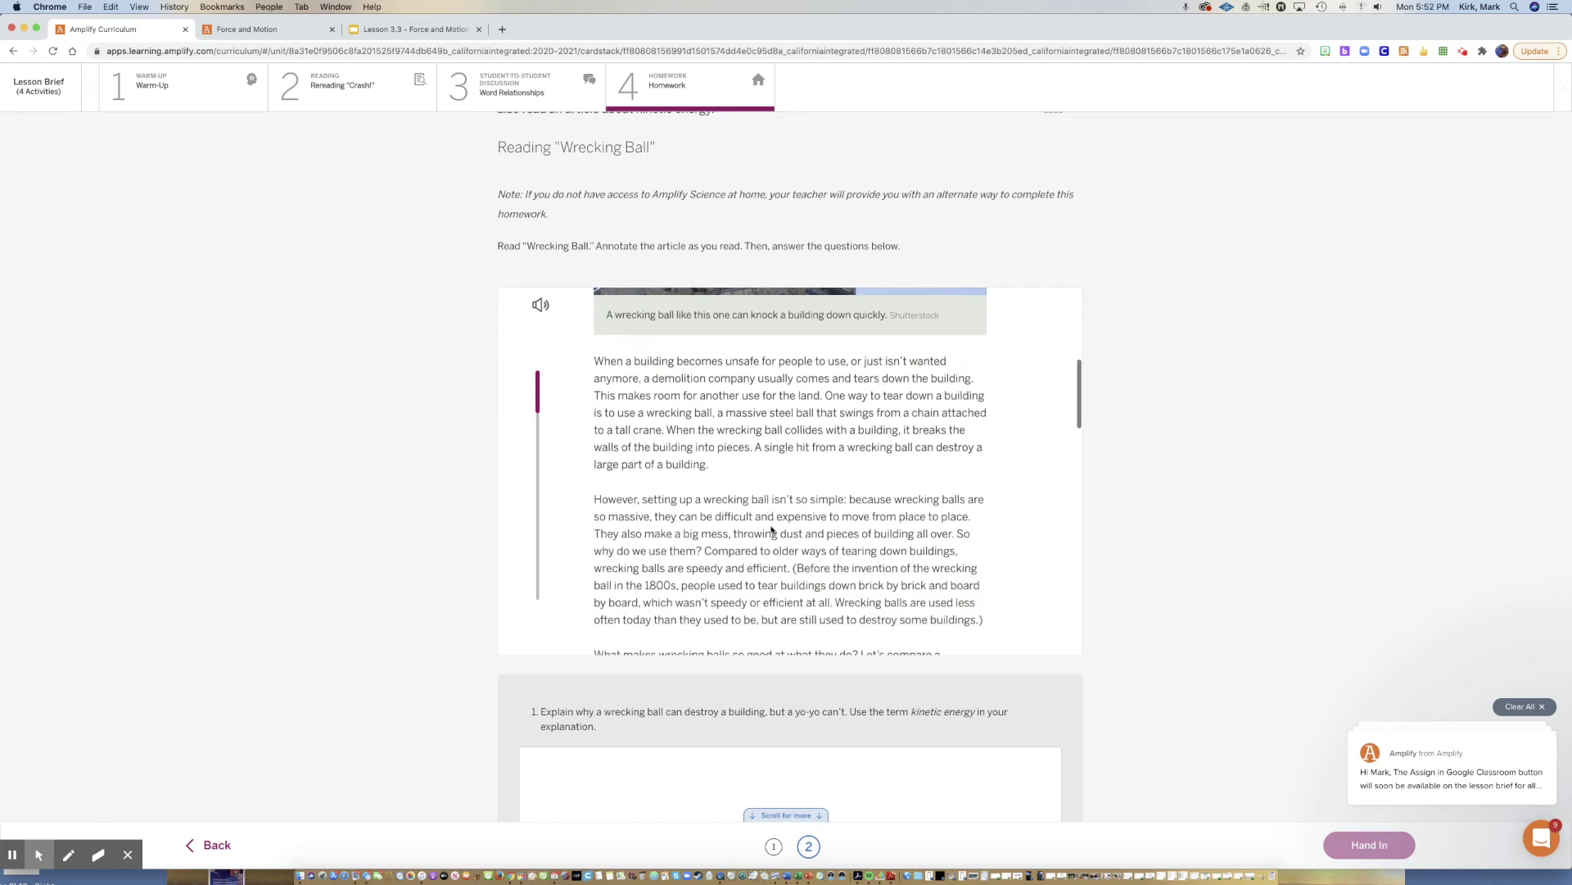
scroll(770, 530, "down", 4)
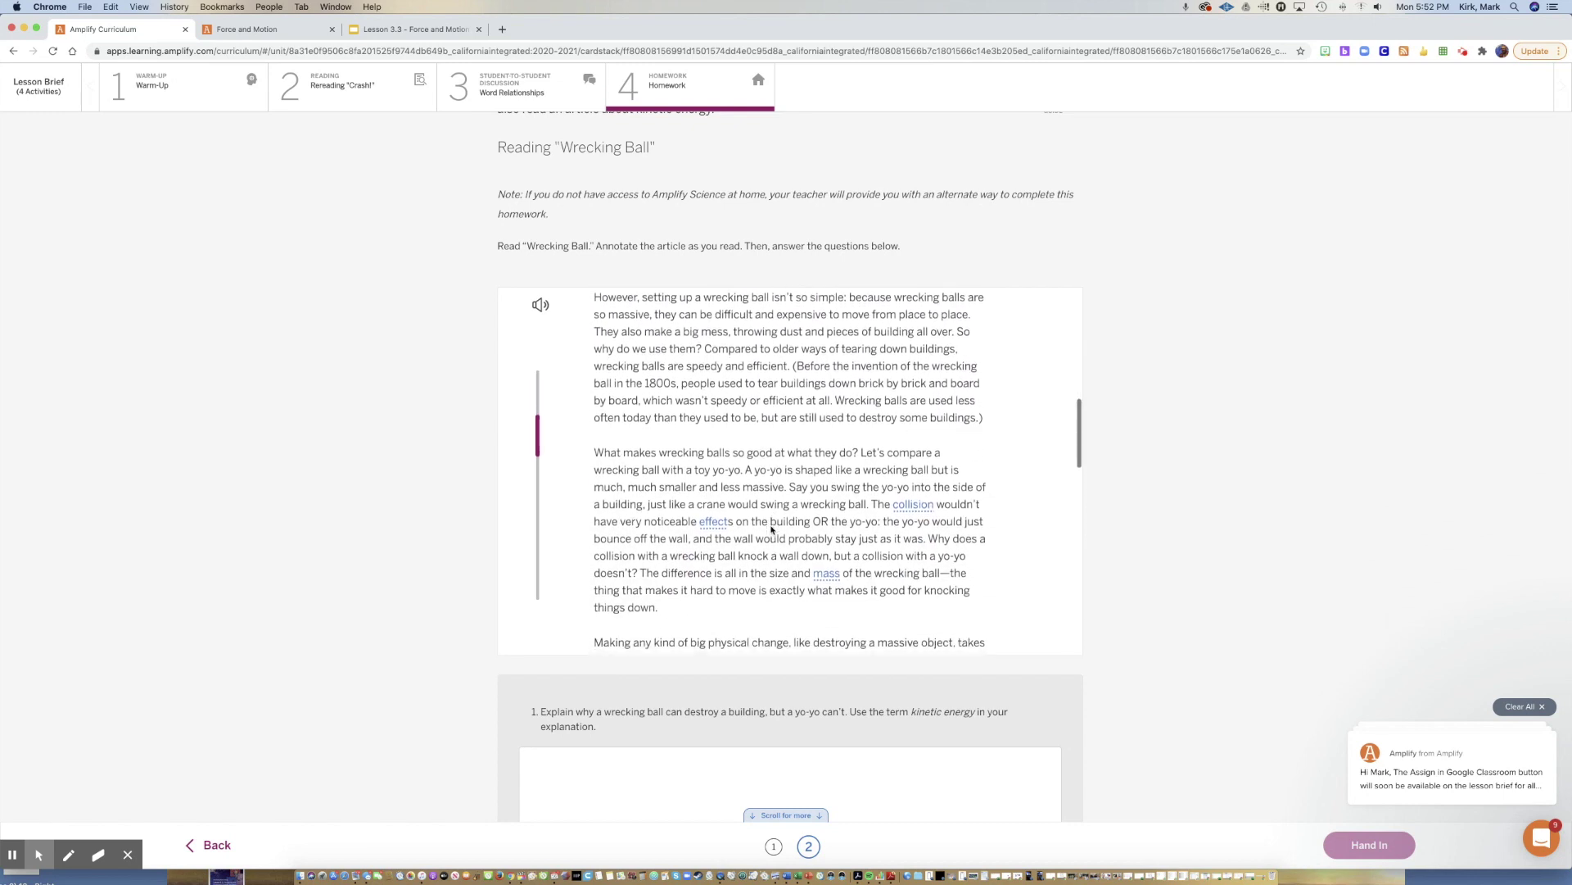
scroll(771, 530, "down", 8)
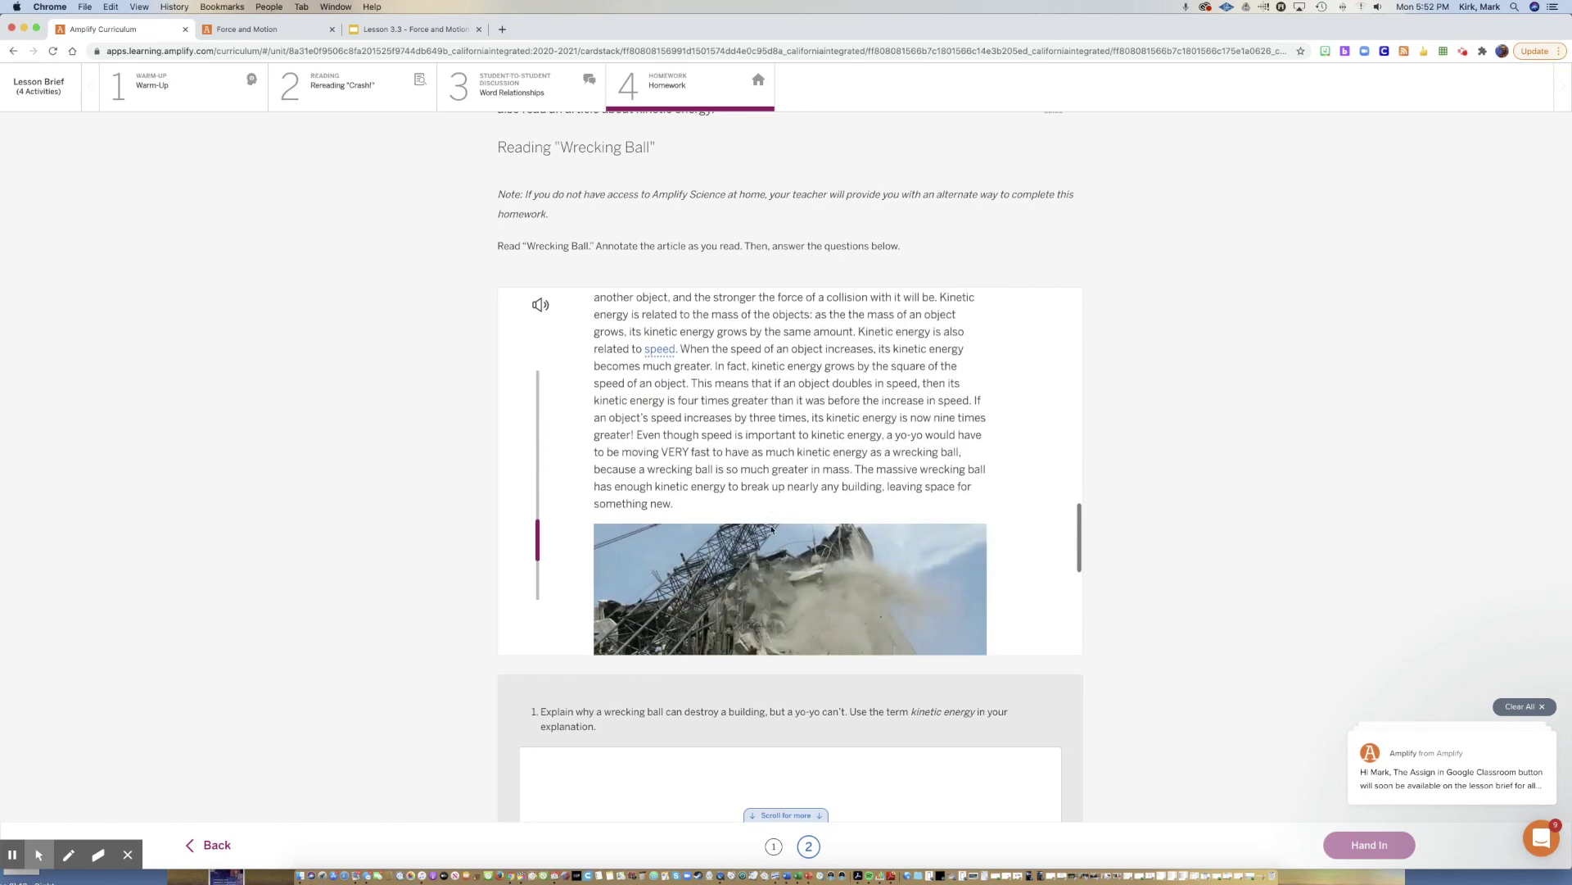
scroll(771, 530, "down", 1)
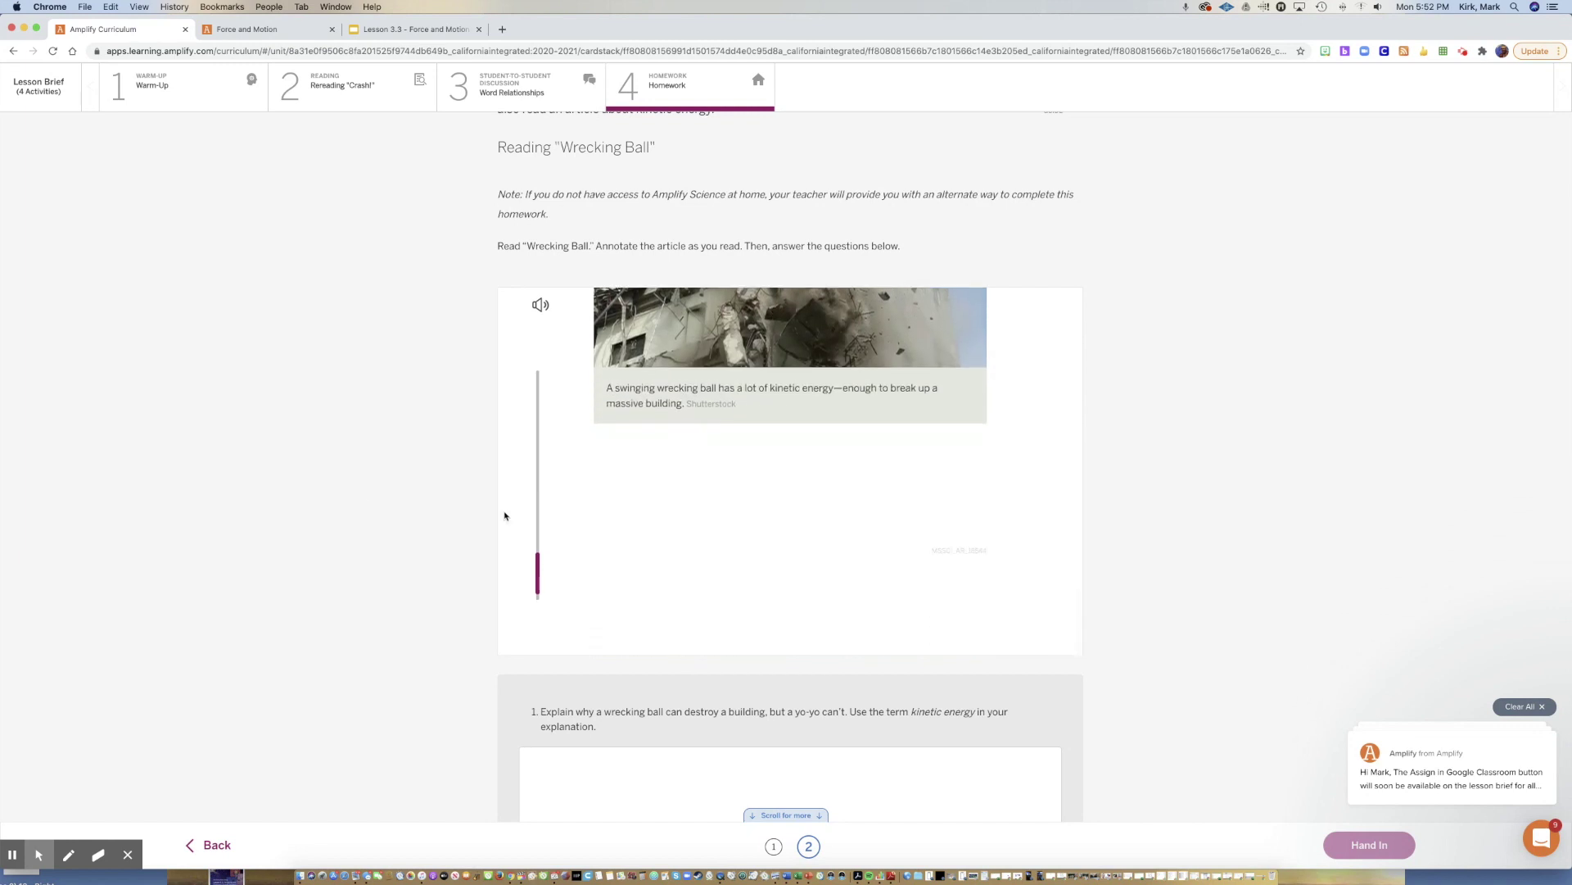
scroll(405, 497, "down", 5)
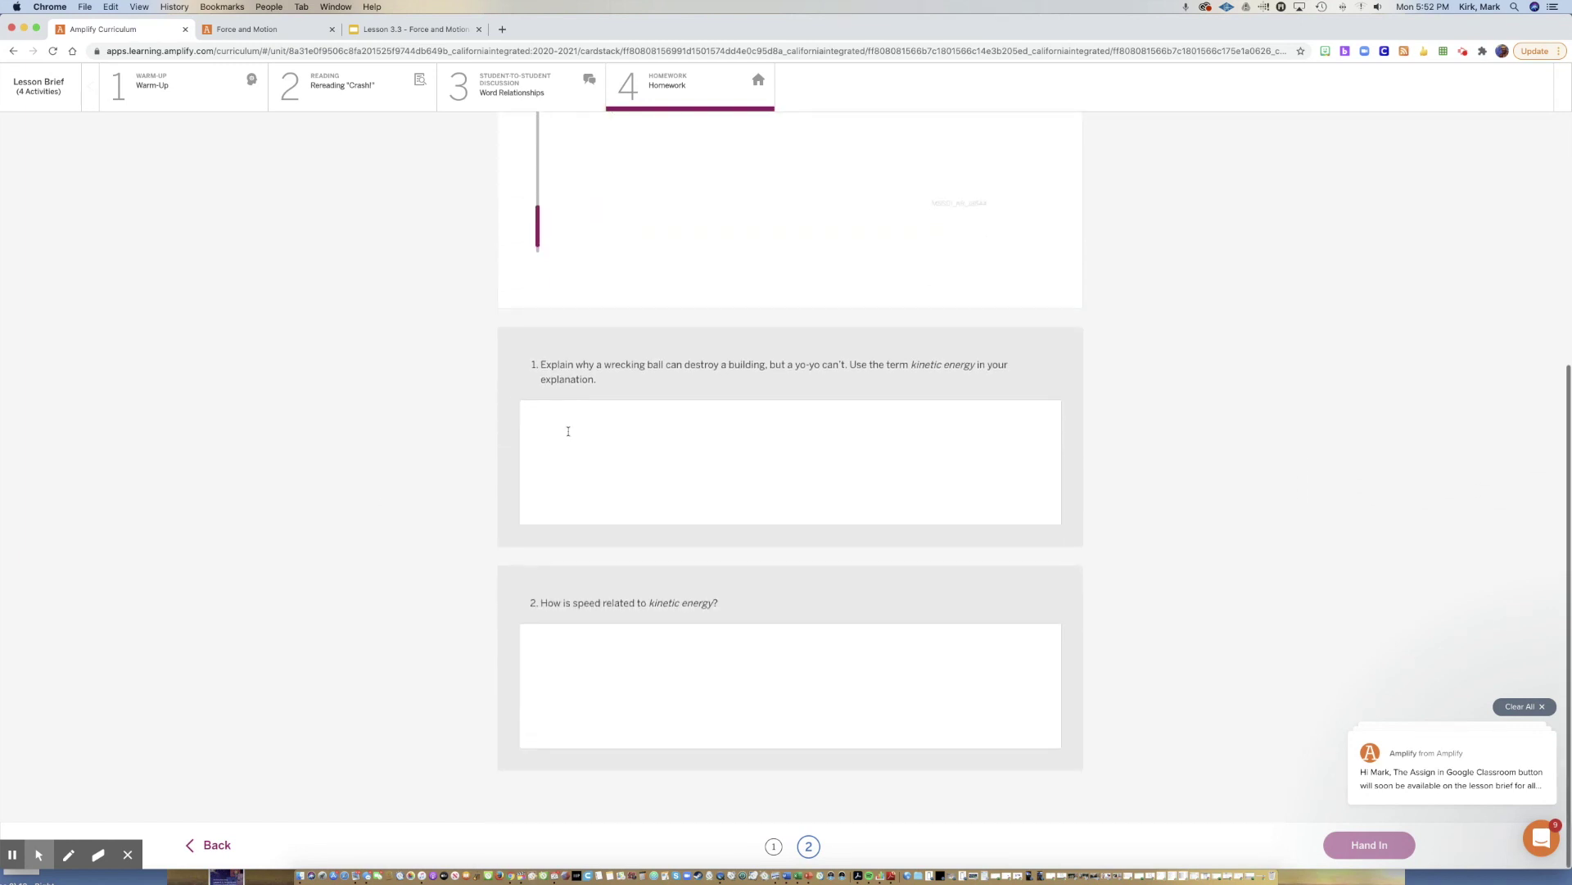